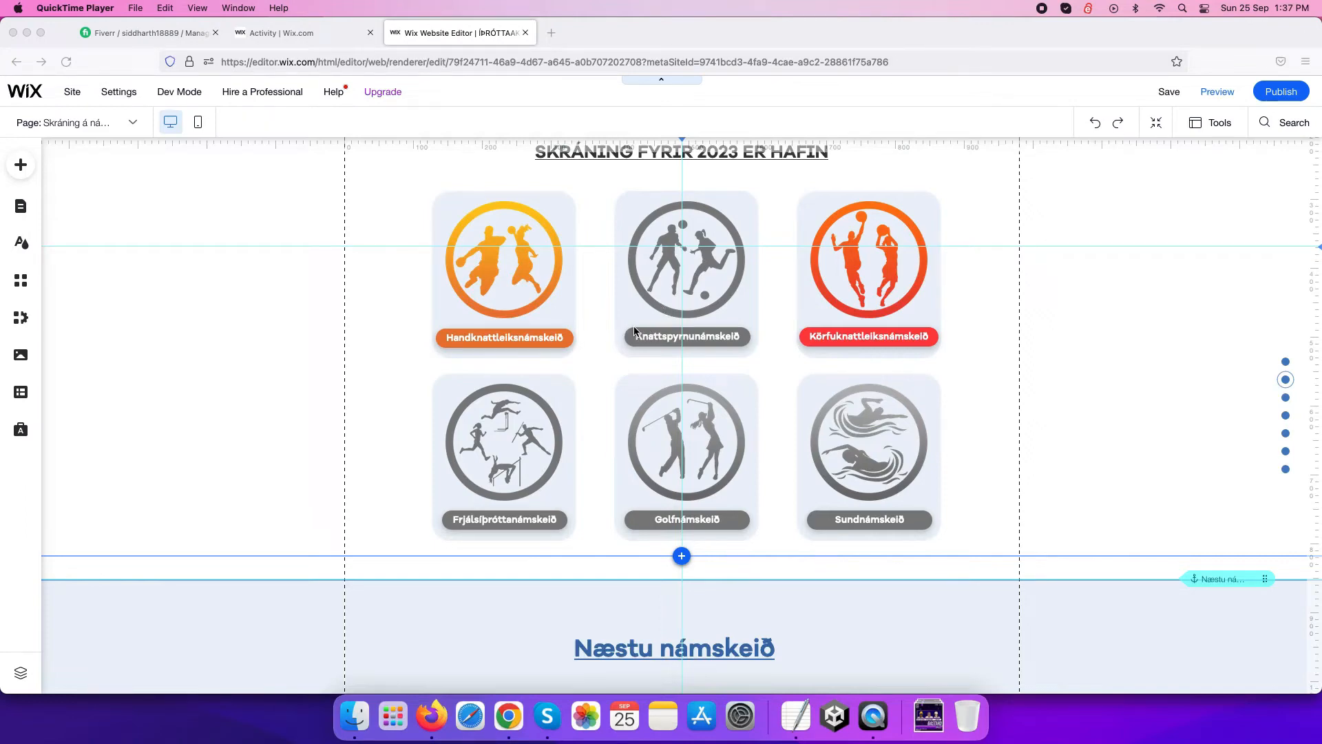
scroll(633, 331, "down", 1)
scroll(633, 330, "down", 1)
scroll(633, 331, "down", 2)
scroll(634, 331, "down", 2)
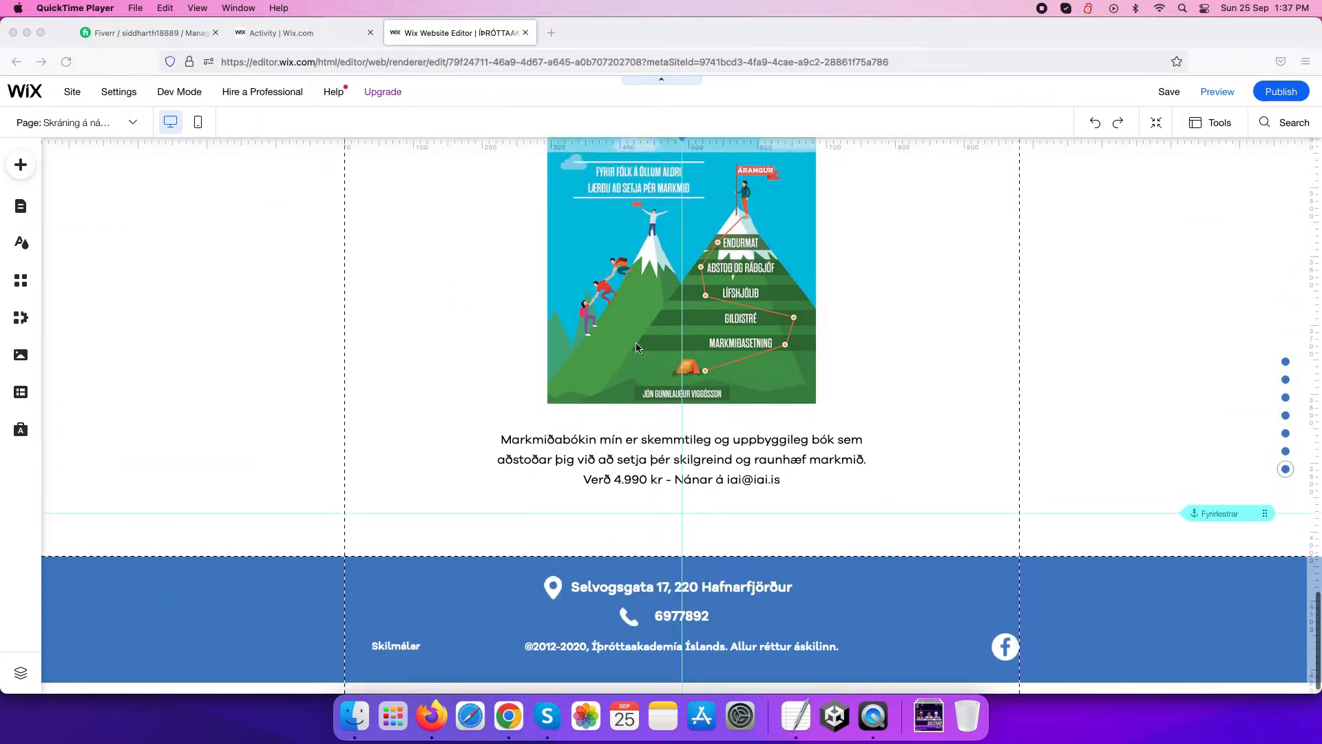
scroll(636, 347, "up", 3)
scroll(636, 348, "up", 3)
scroll(635, 347, "up", 3)
scroll(636, 348, "up", 2)
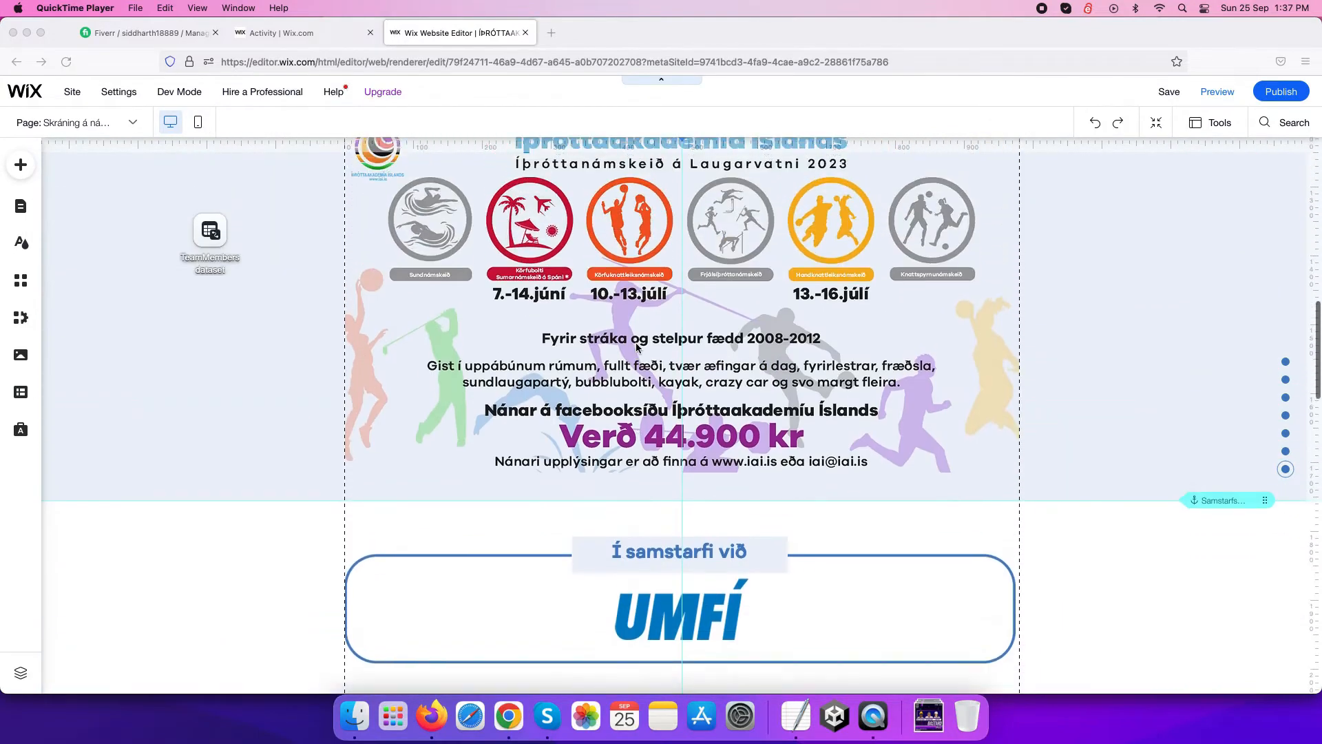
scroll(637, 348, "up", 3)
scroll(637, 348, "up", 3)
scroll(636, 348, "up", 3)
scroll(637, 347, "up", 3)
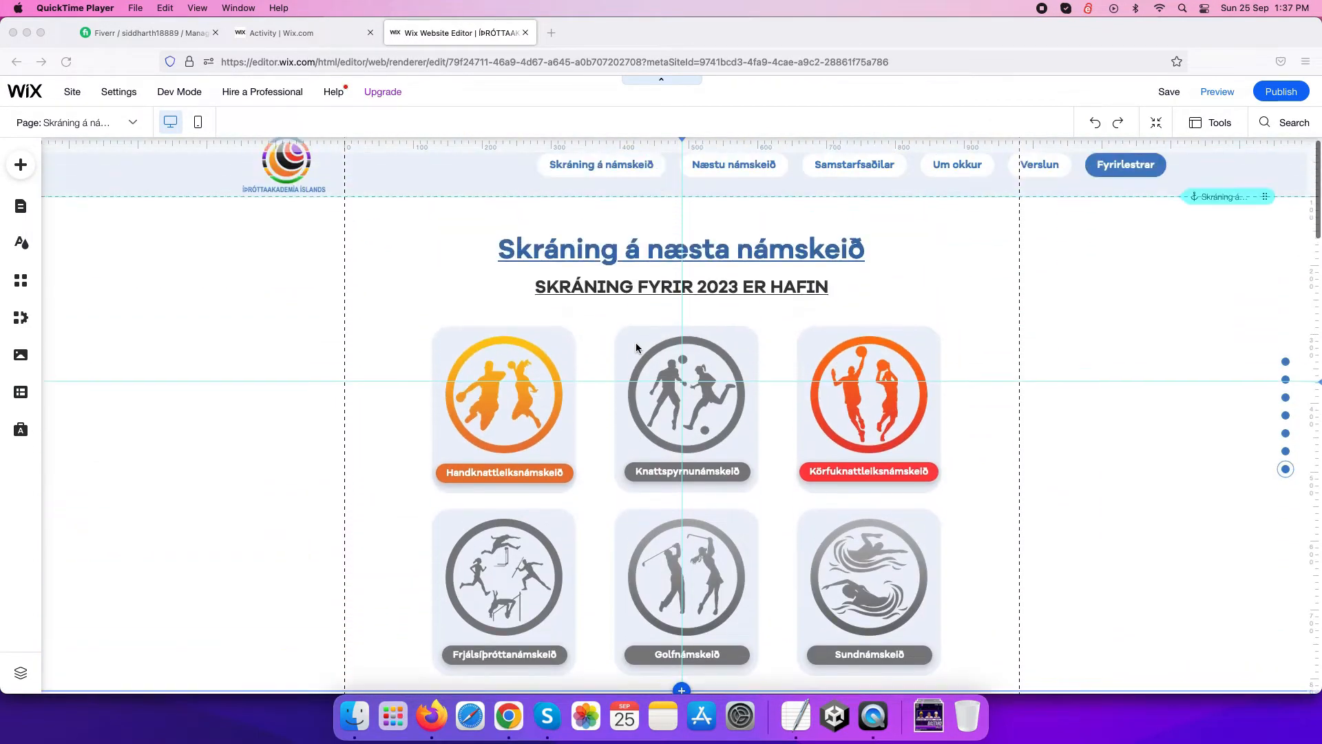
scroll(636, 347, "up", 1)
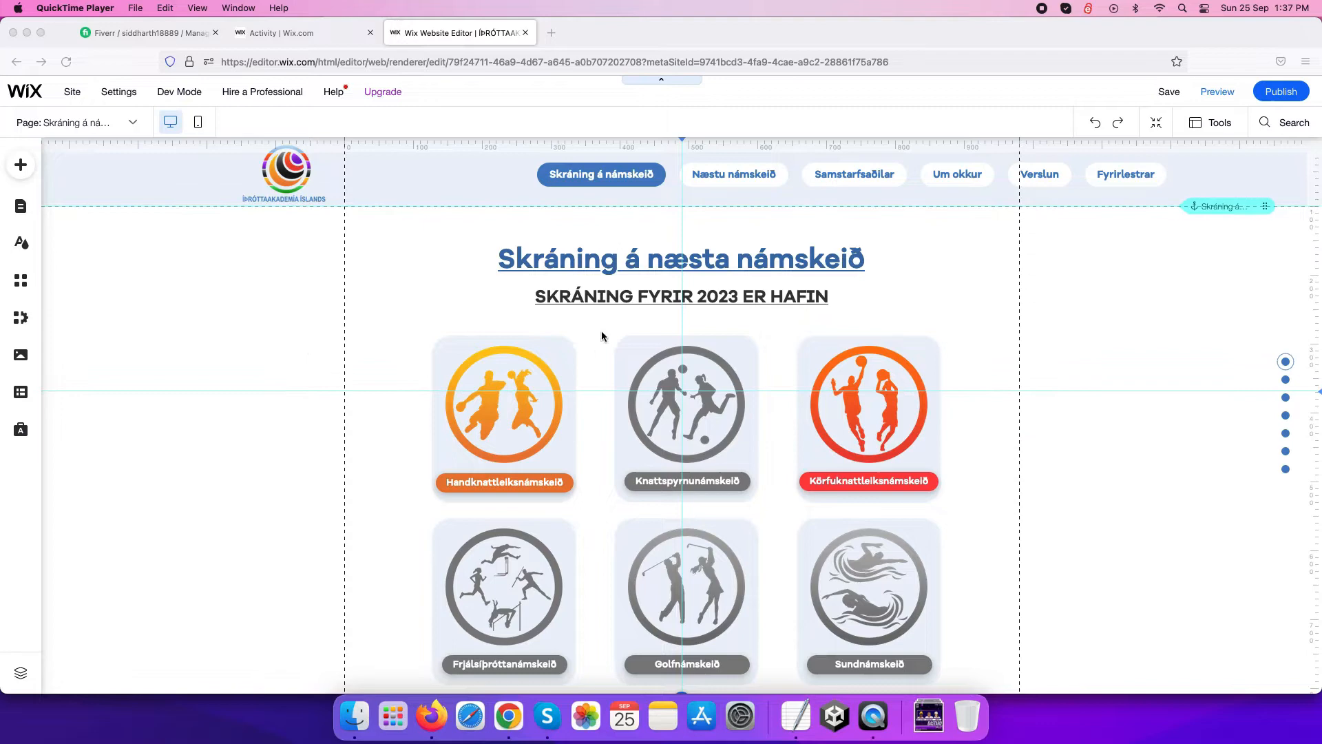
scroll(602, 331, "down", 2)
scroll(603, 332, "up", 2)
scroll(602, 334, "down", 2)
scroll(605, 328, "down", 1)
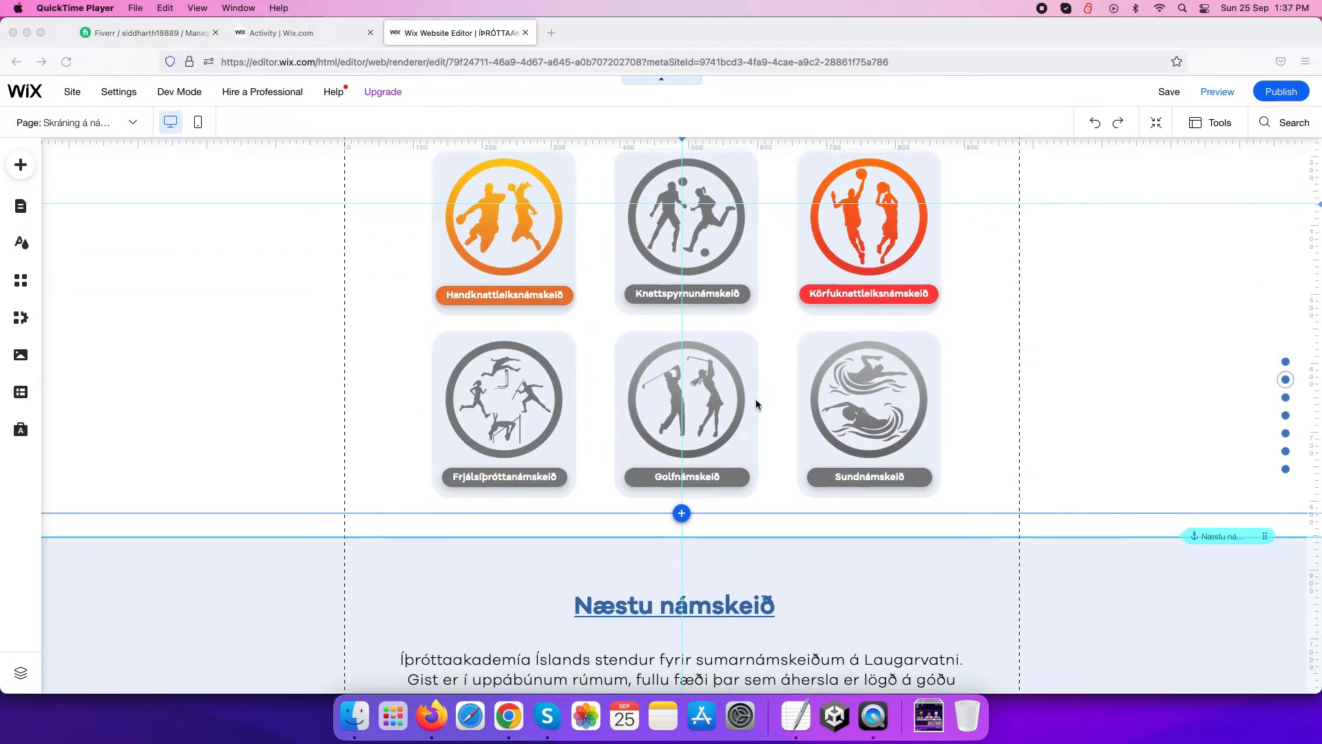
Step: Select the Golfnámskeið card group and check its context menu without changing anything
left_click(715, 381)
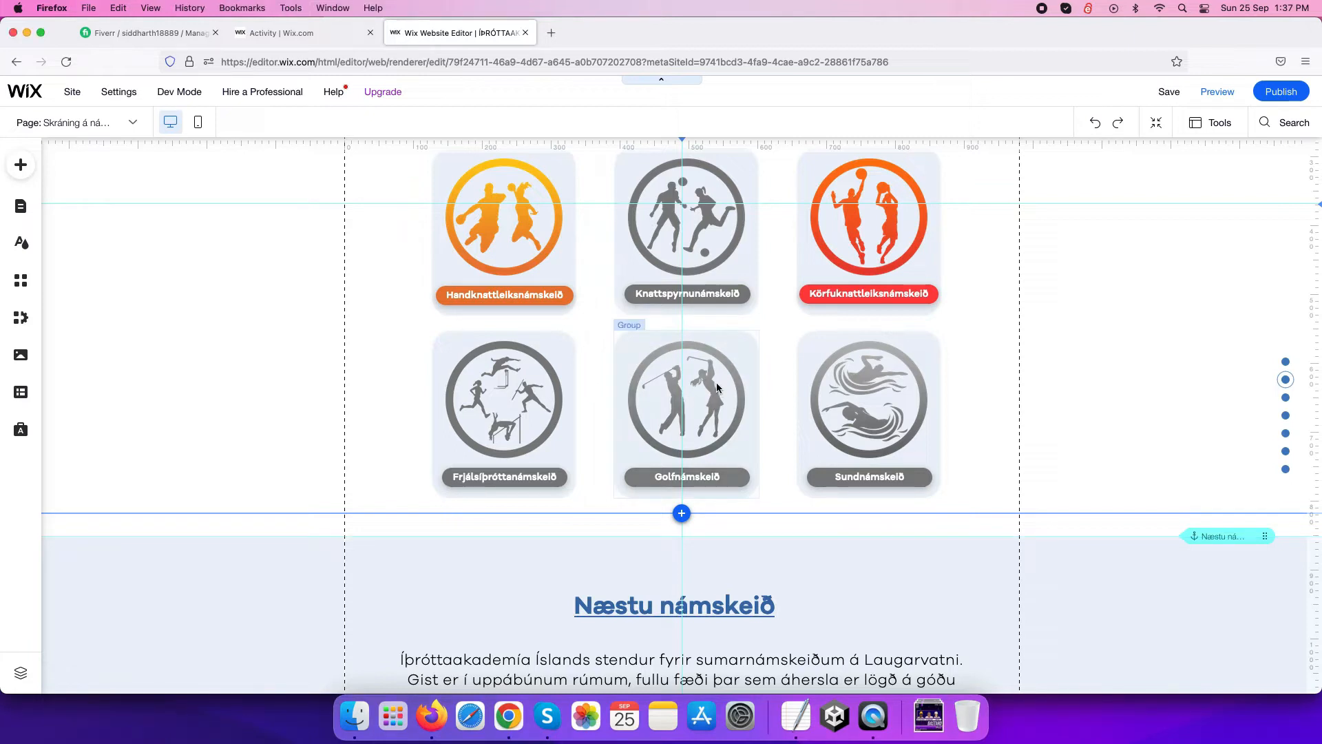
left_click(632, 361)
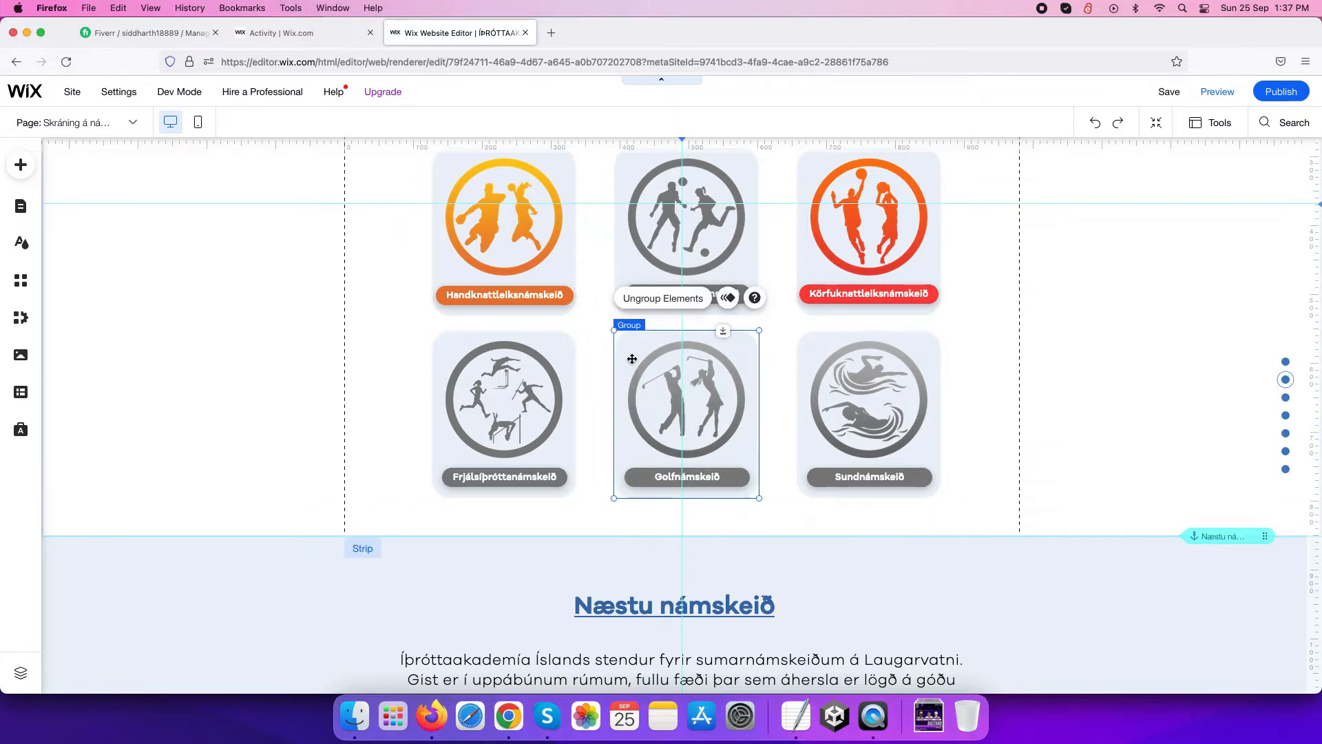
right_click(642, 368)
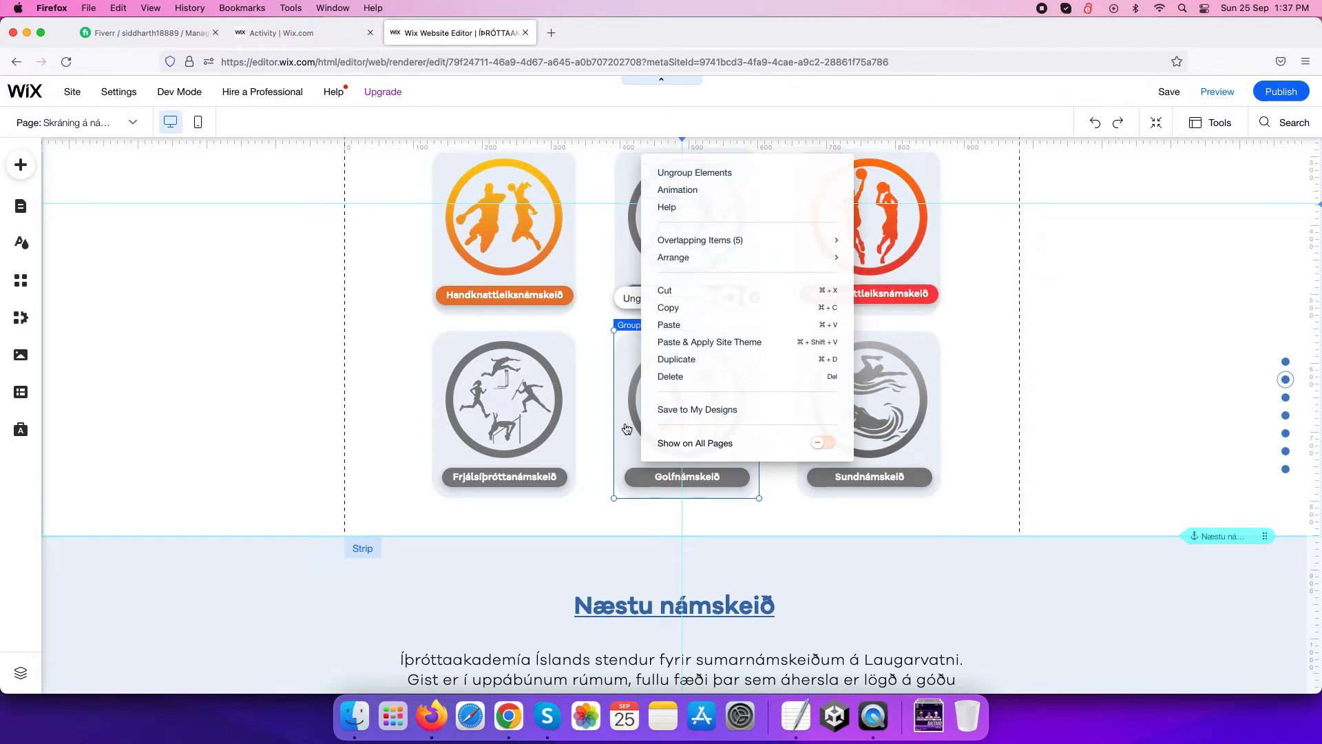
left_click(632, 467)
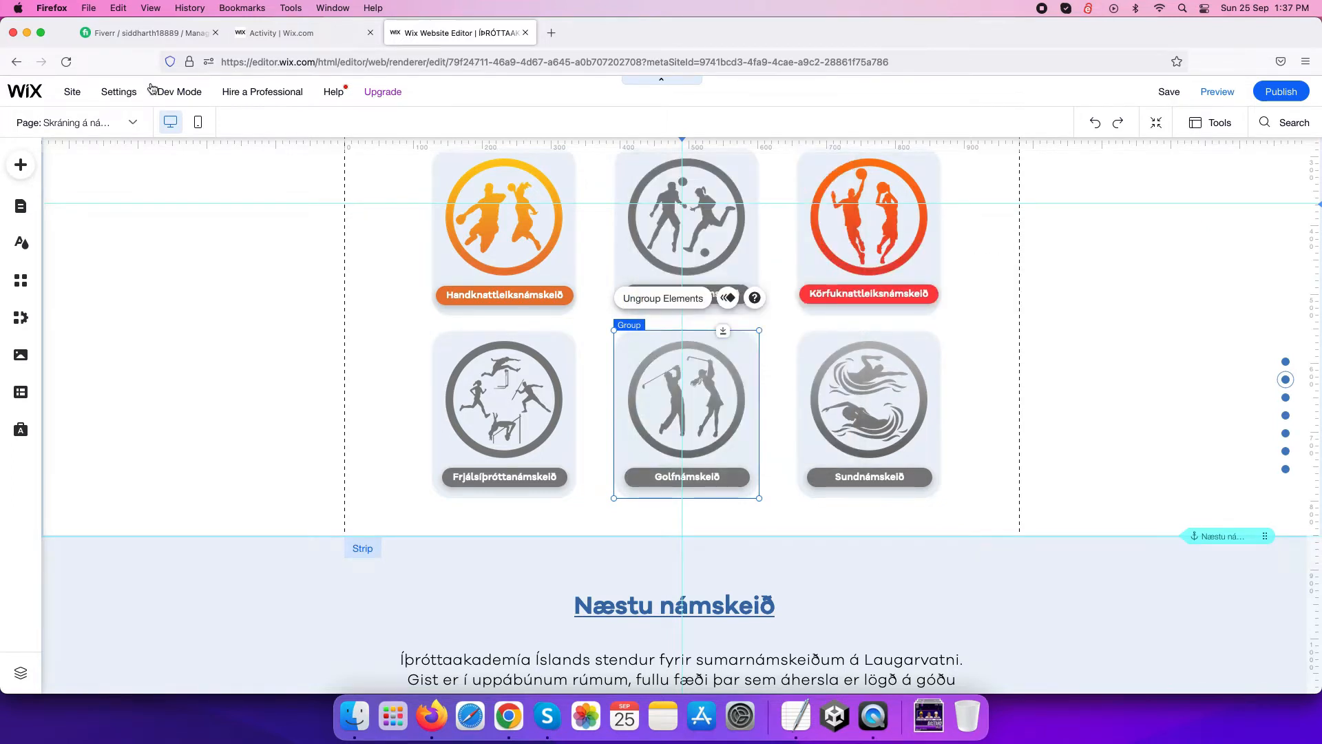
mouse_move(179, 91)
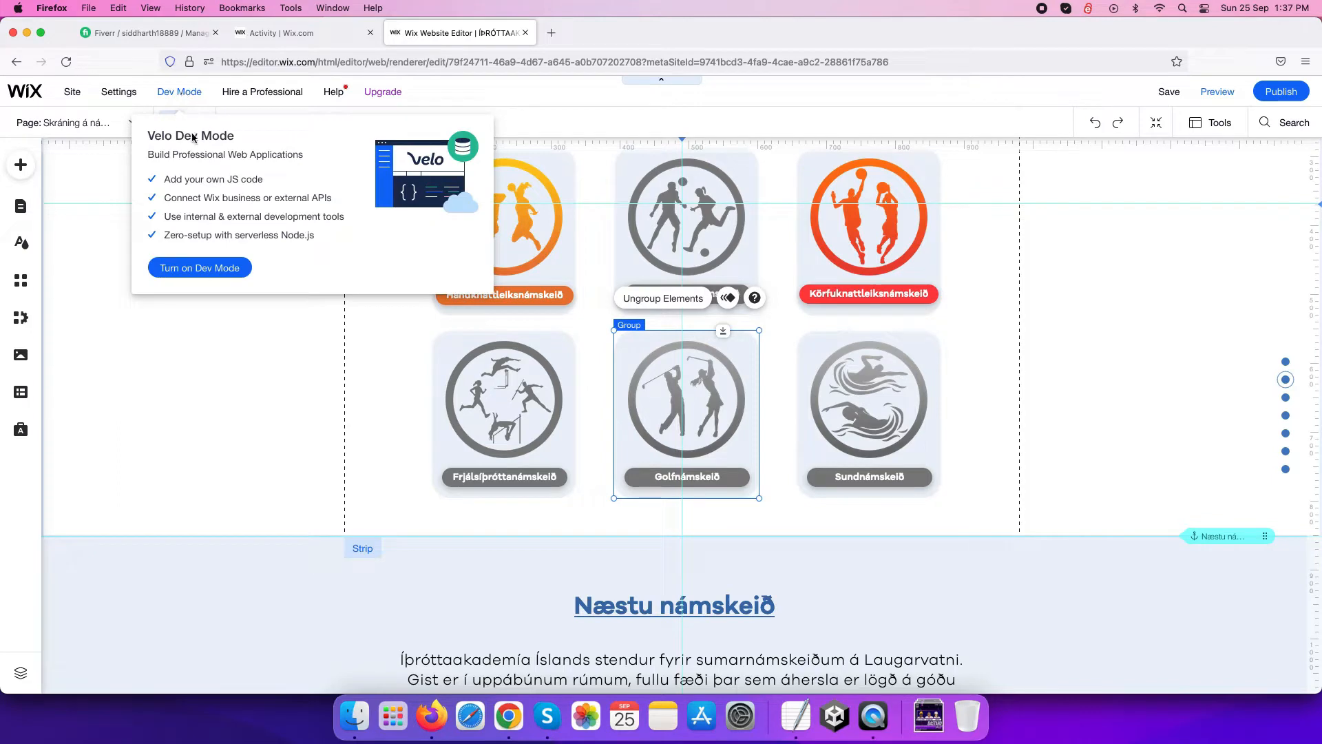
Step: Turn on Dev Mode so the page code editor and element properties become available
left_click(199, 270)
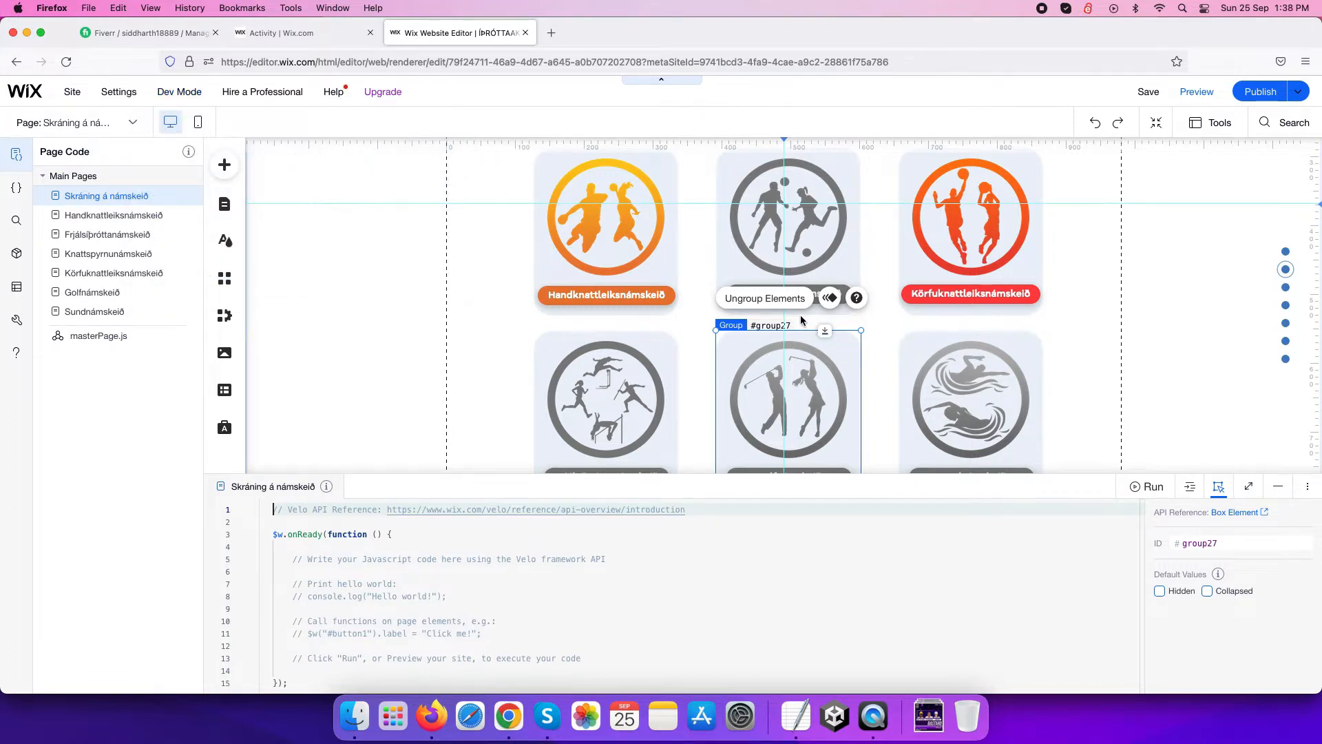
scroll(802, 321, "down", 1)
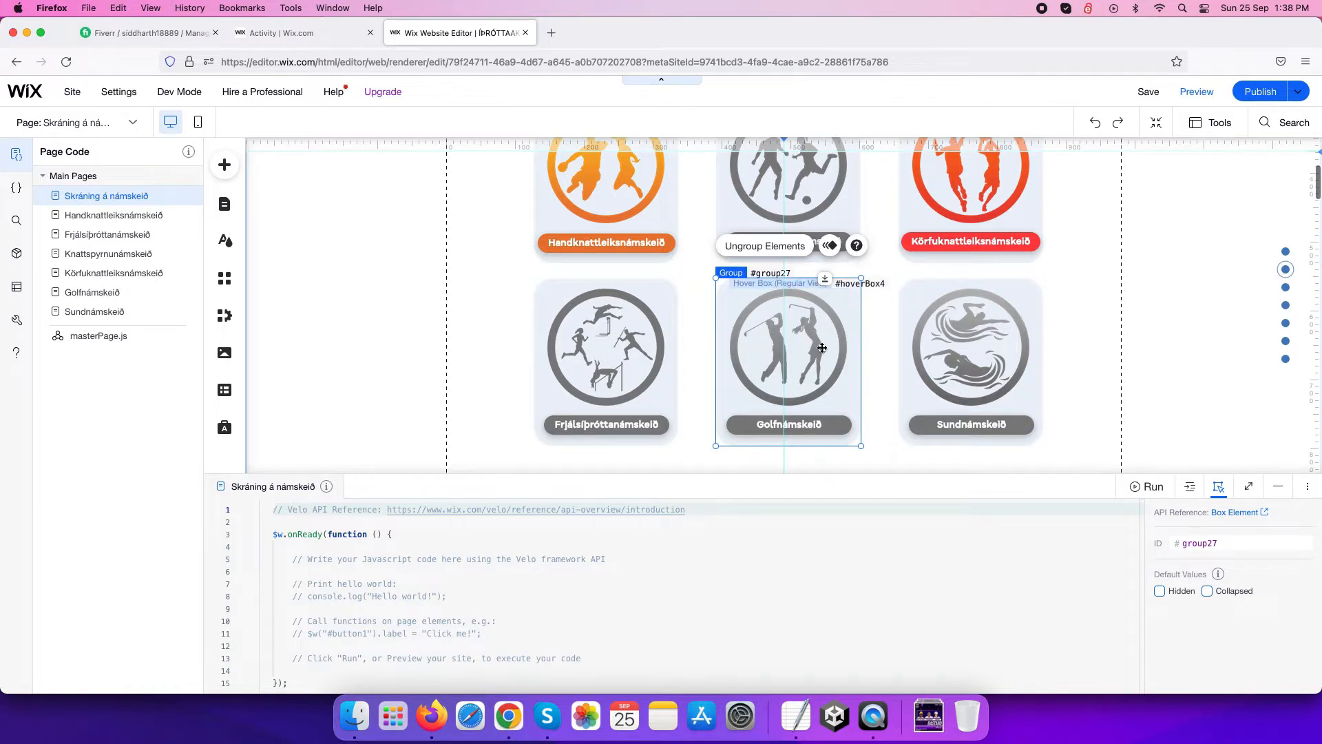
left_click(821, 348)
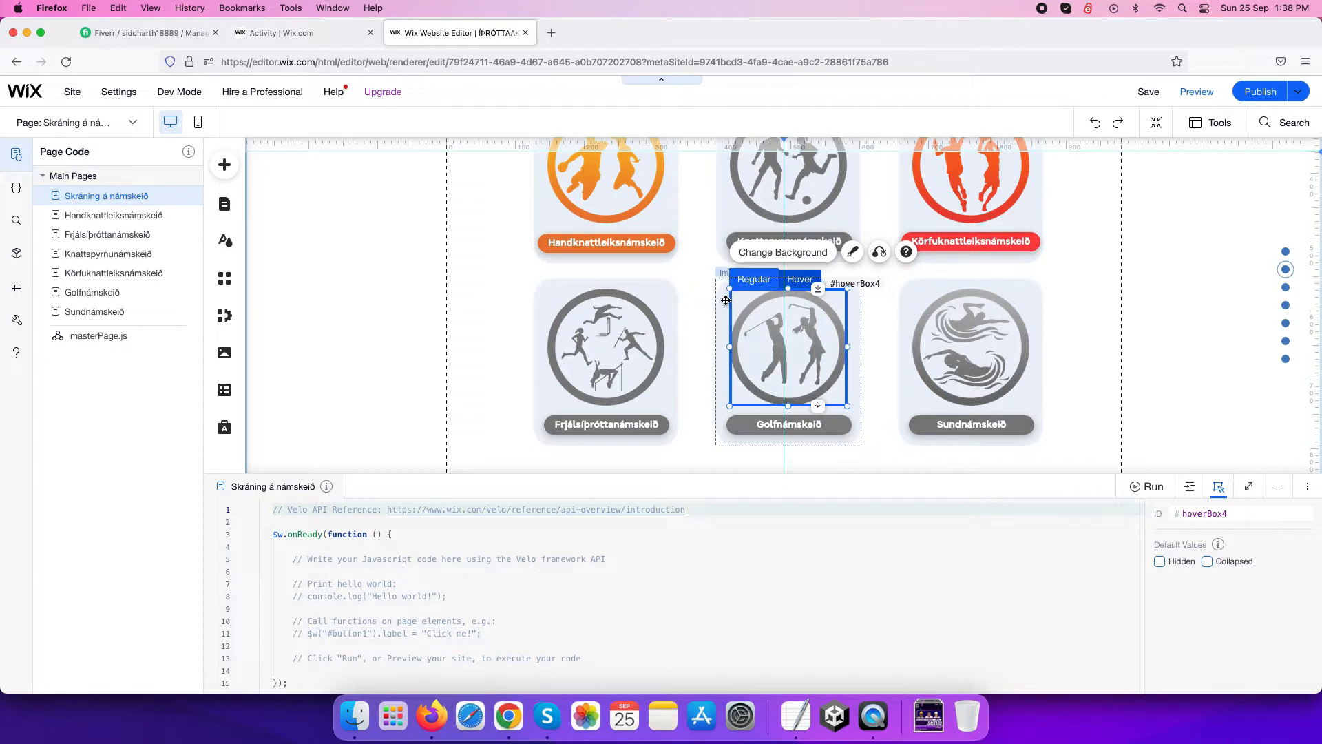
left_click(723, 301)
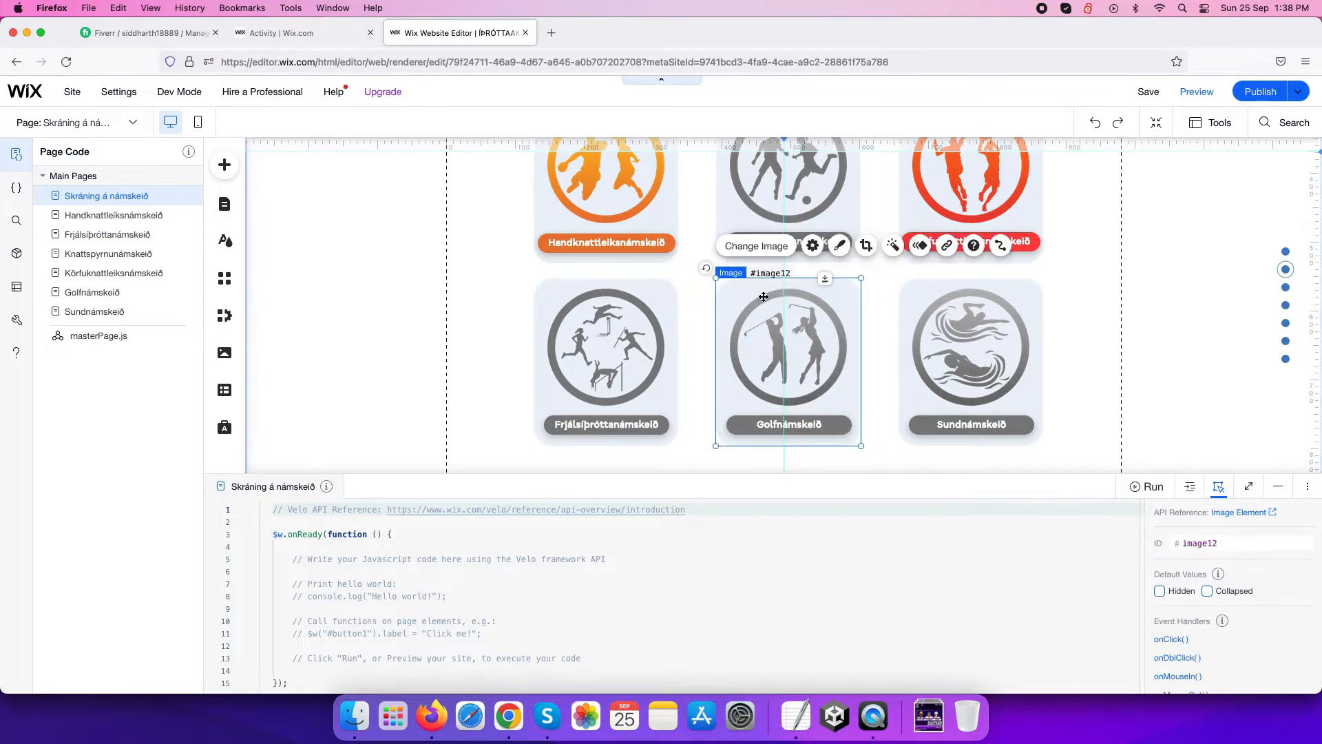
scroll(1192, 597, "down", 2)
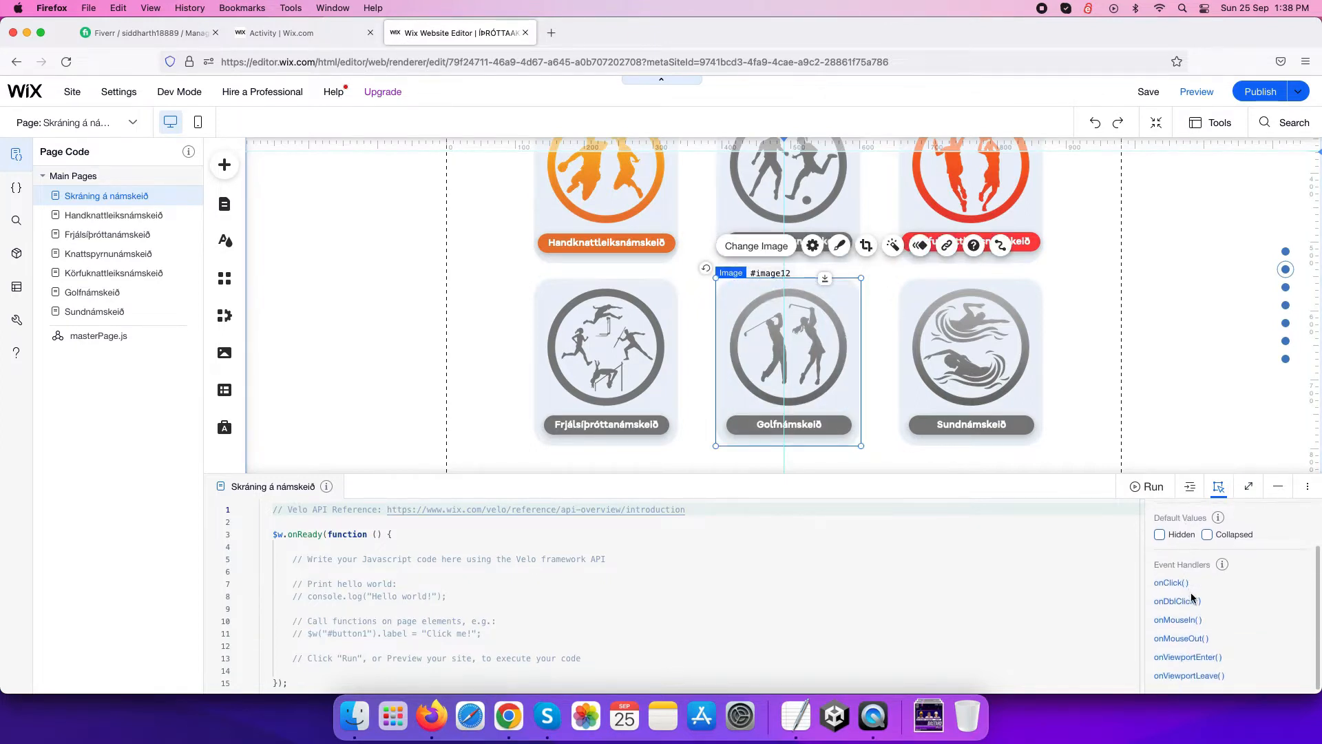
scroll(1193, 597, "up", 2)
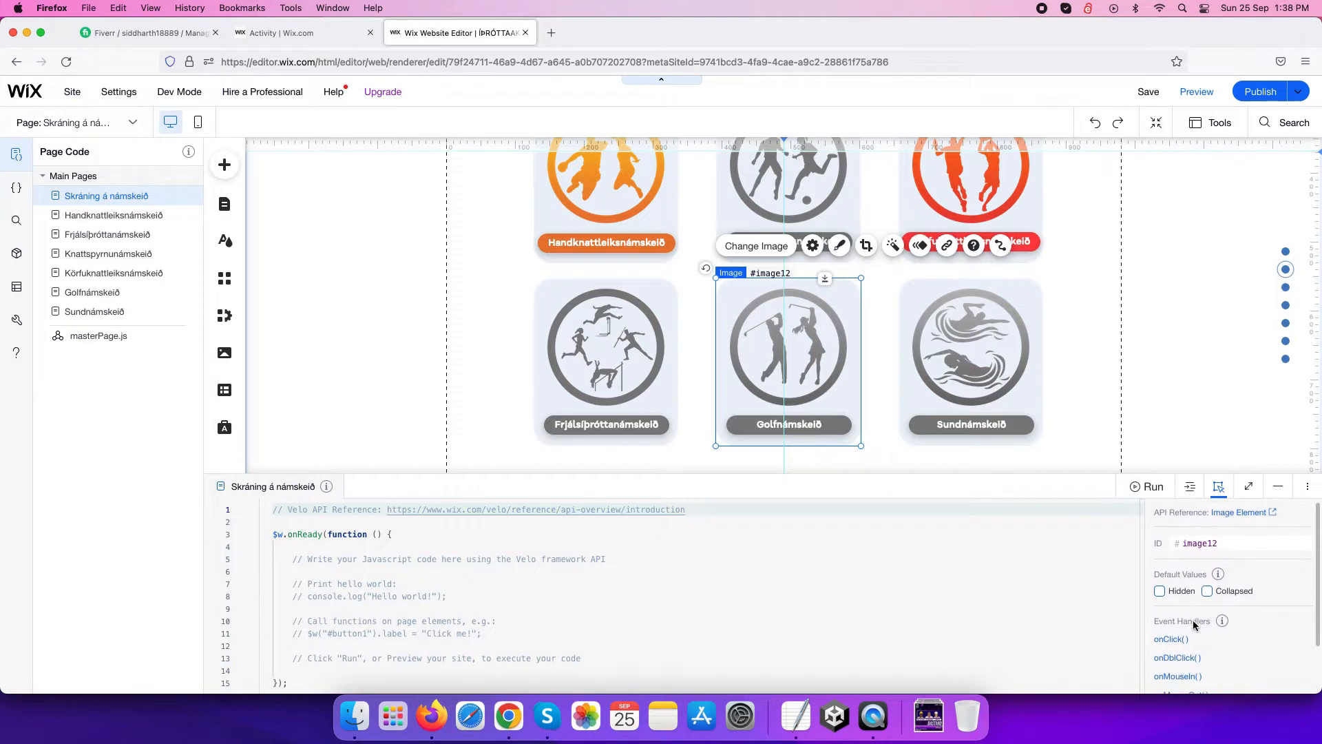
scroll(1195, 624, "down", 2)
scroll(1204, 638, "up", 2)
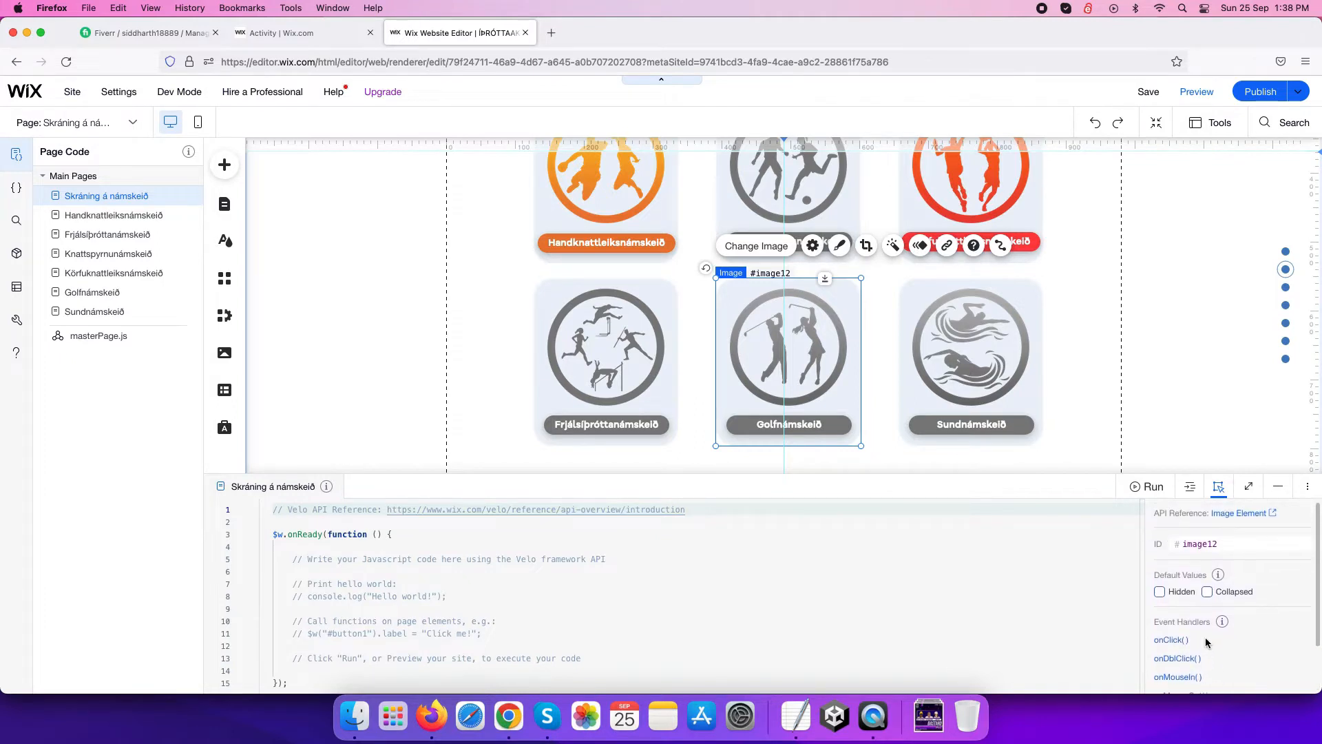
Step: Select the golf course card group (#group27) so its default Hidden property can be set
left_click(727, 300)
left_click(729, 296)
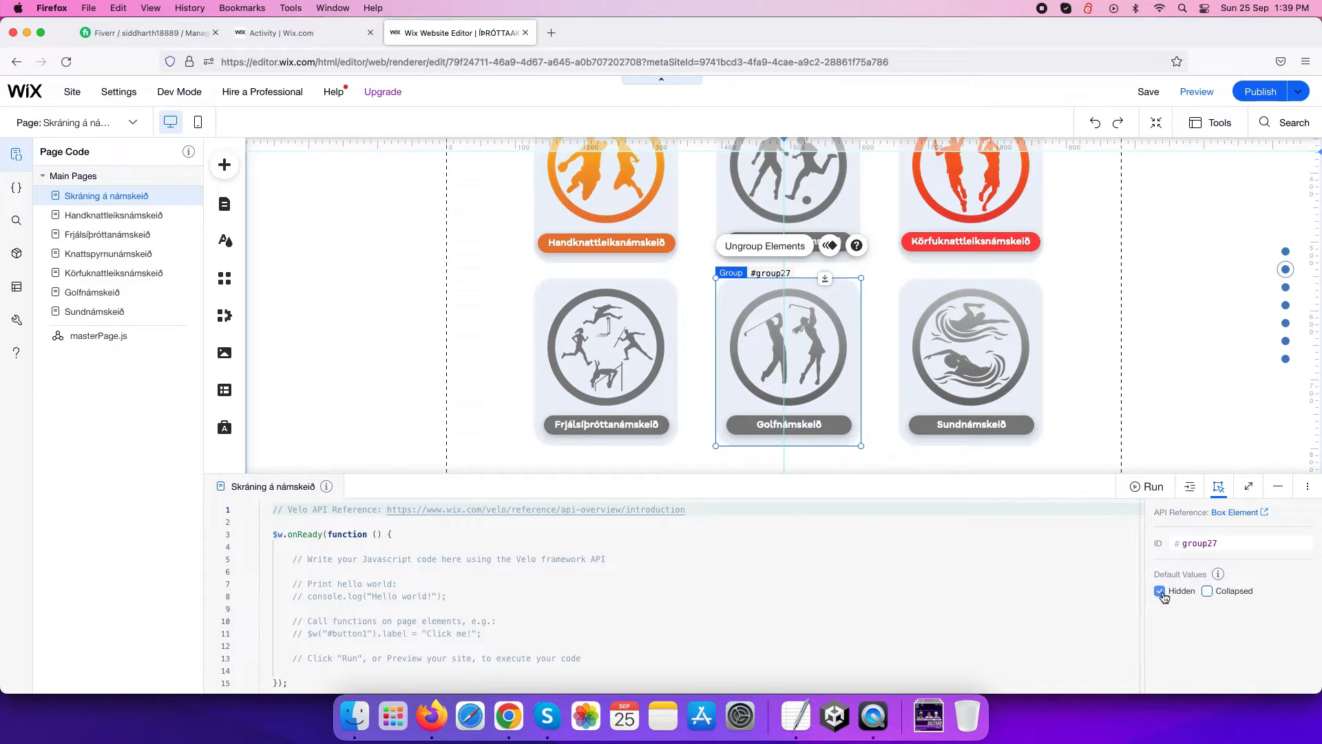
mouse_move(1197, 93)
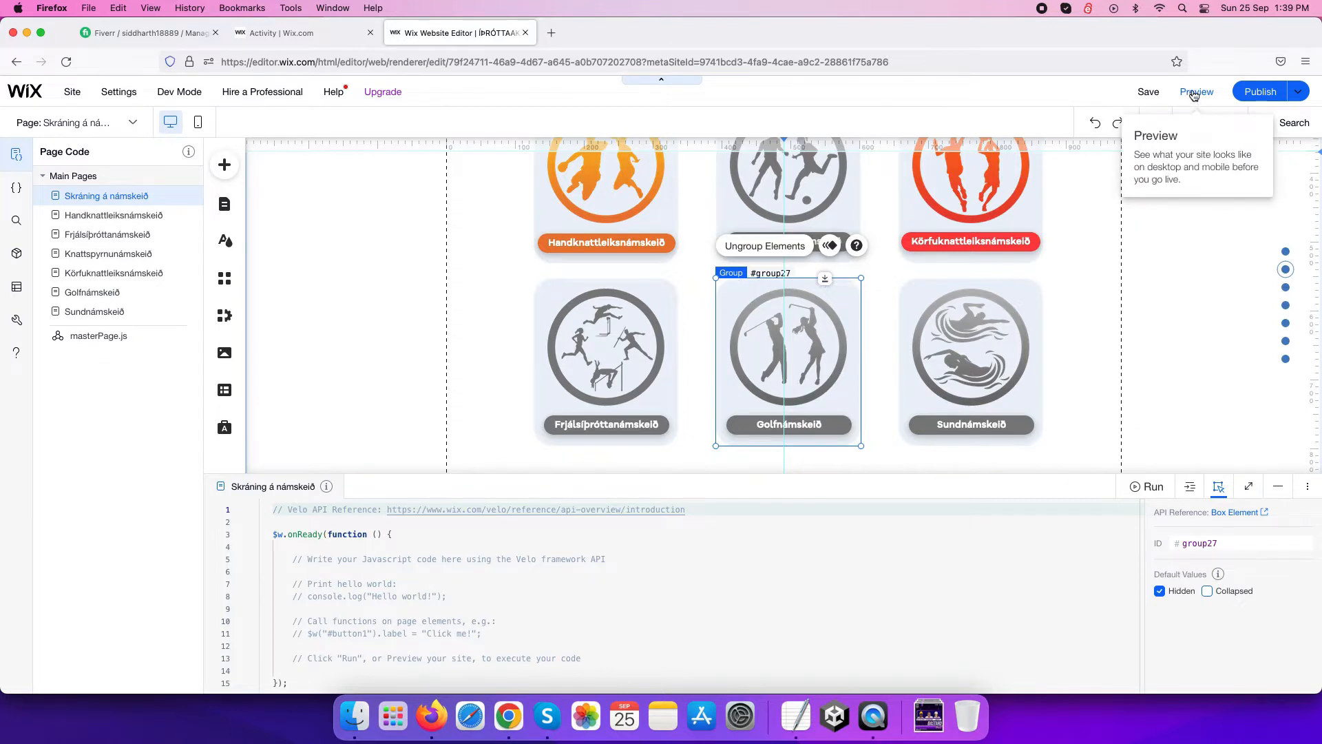
Step: Preview the registration page with the Developer Console minimized to confirm the golf card is gone
left_click(1195, 93)
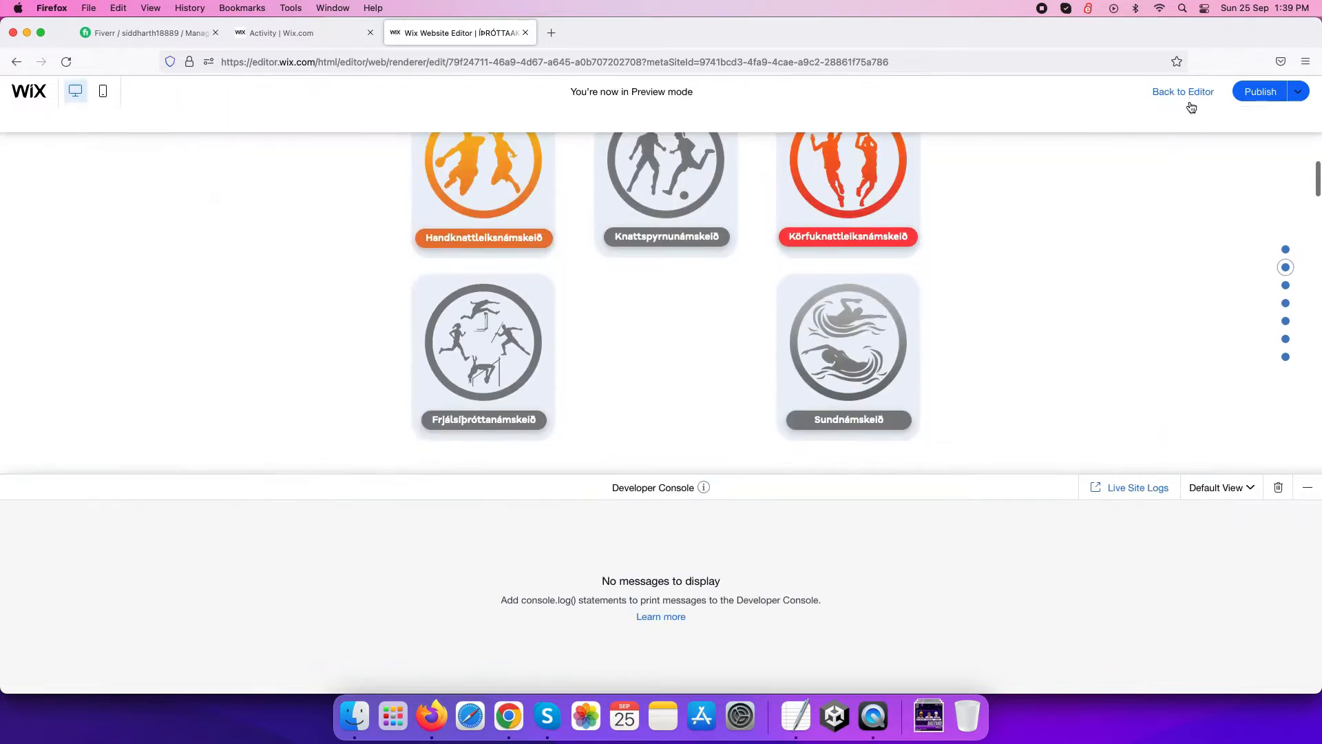
left_click(1307, 493)
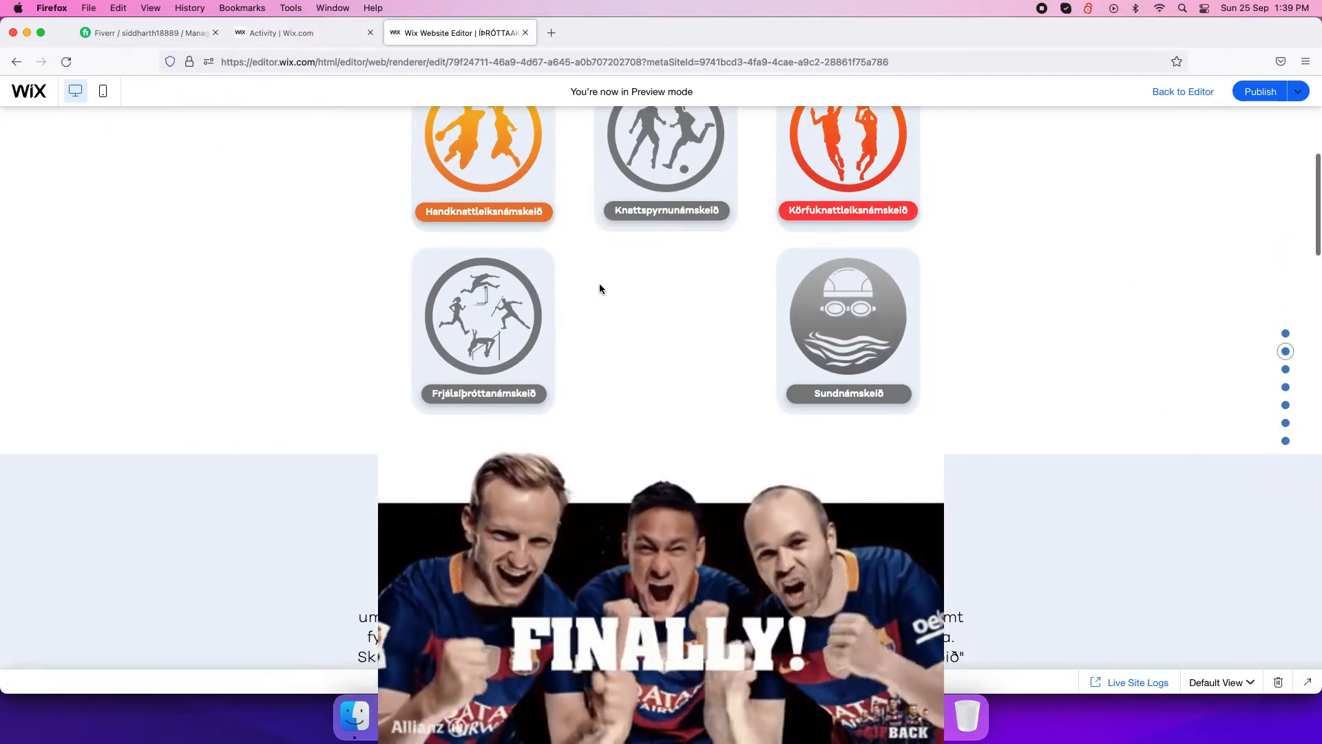
scroll(601, 285, "down", 3)
scroll(622, 314, "down", 3)
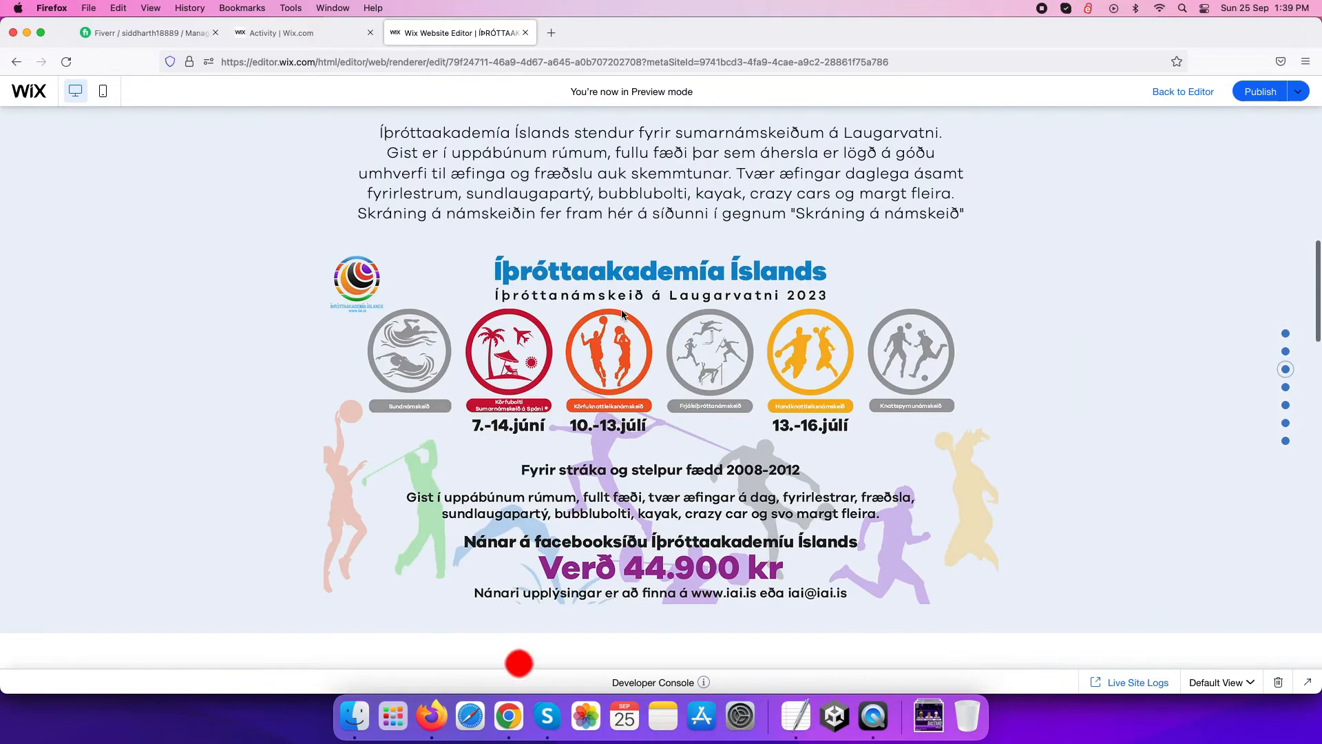
scroll(621, 314, "up", 4)
scroll(621, 314, "up", 3)
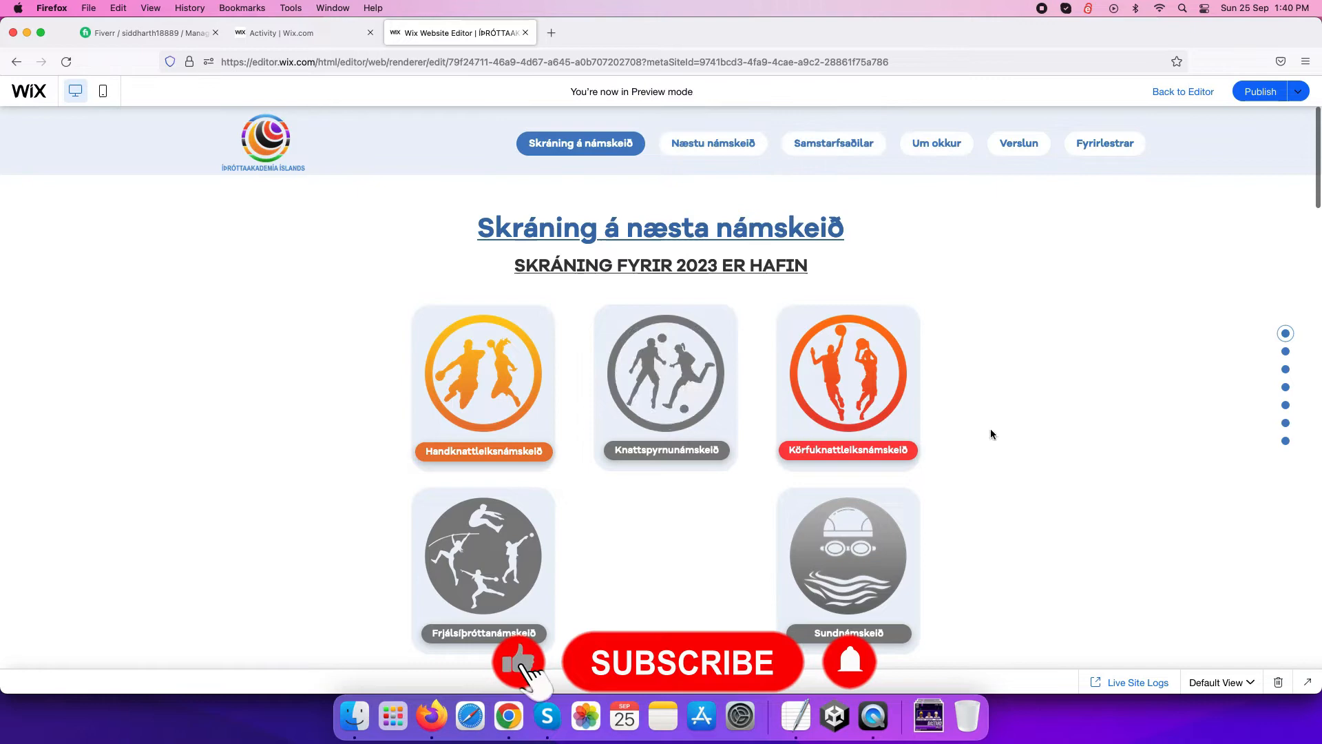
Step: Return to editing and enable Hidden Elements under Developer Tools so hidden items show faded
left_click(1175, 94)
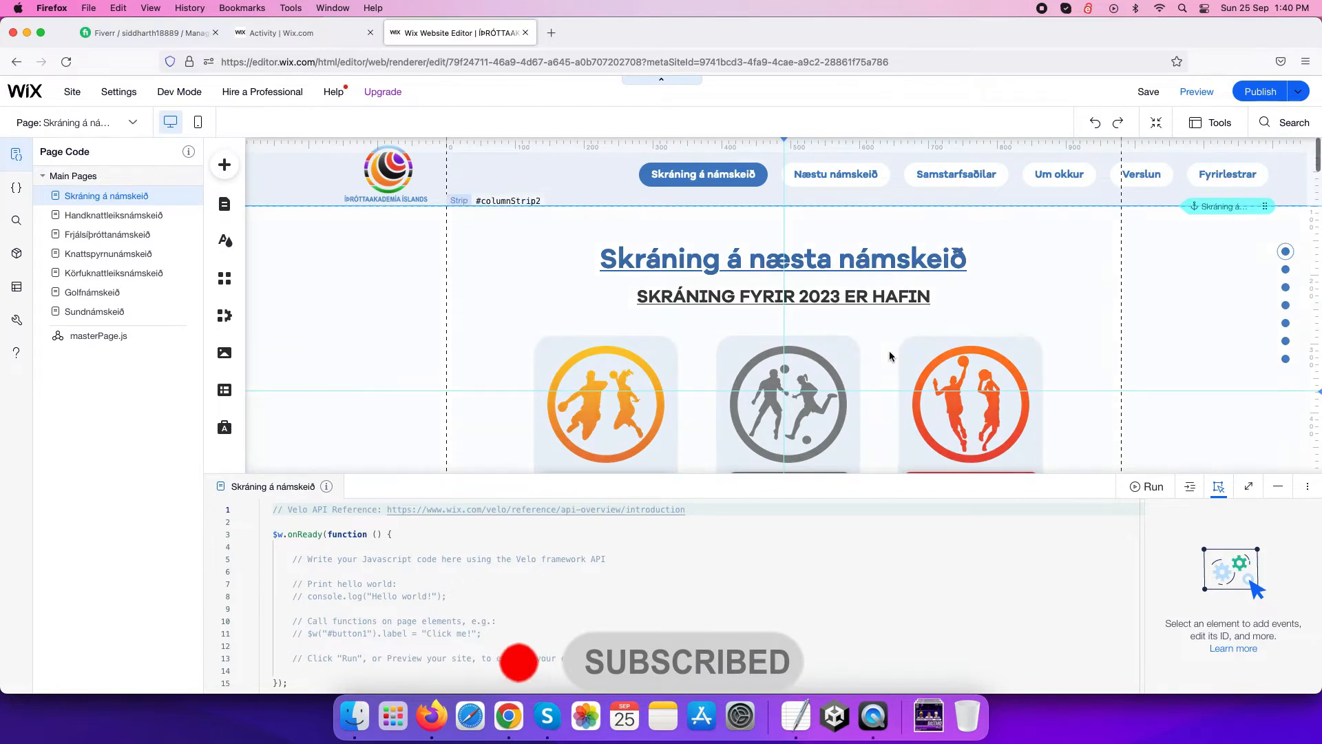
scroll(891, 355, "down", 5)
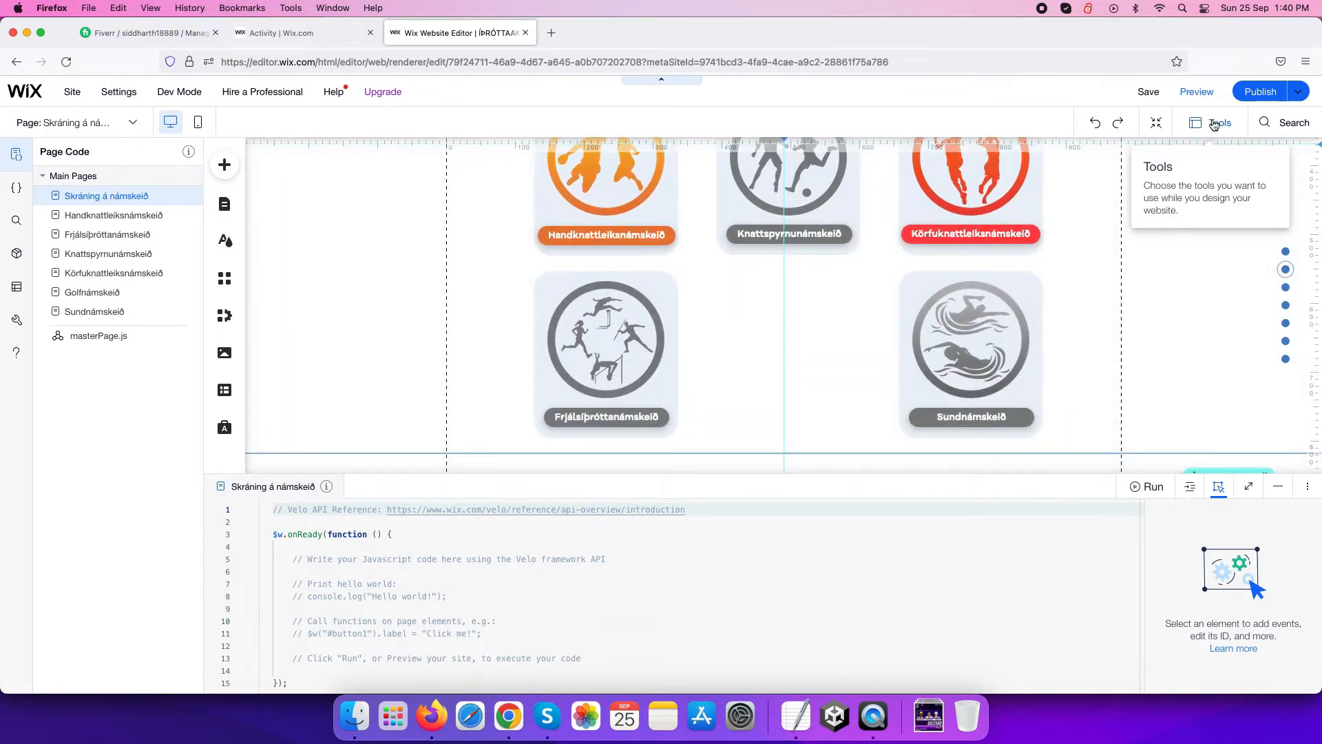
left_click(1216, 125)
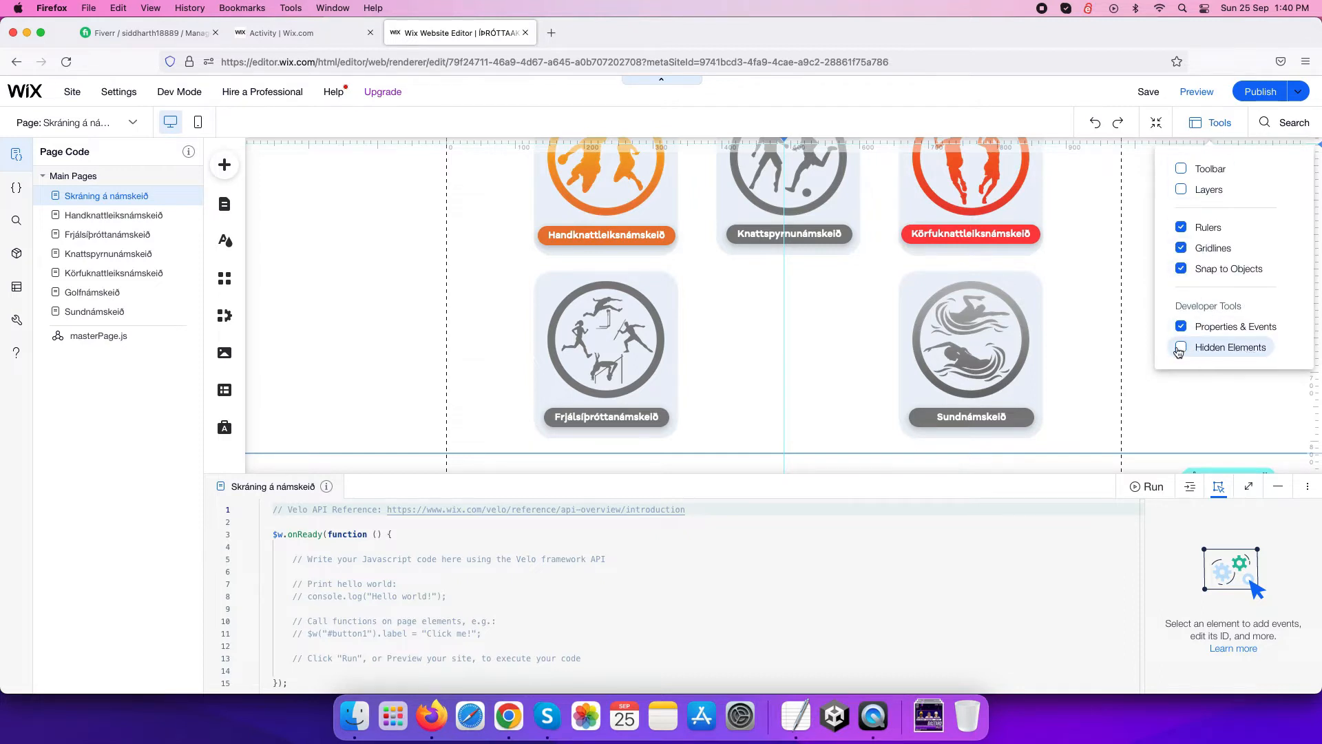
left_click(1182, 348)
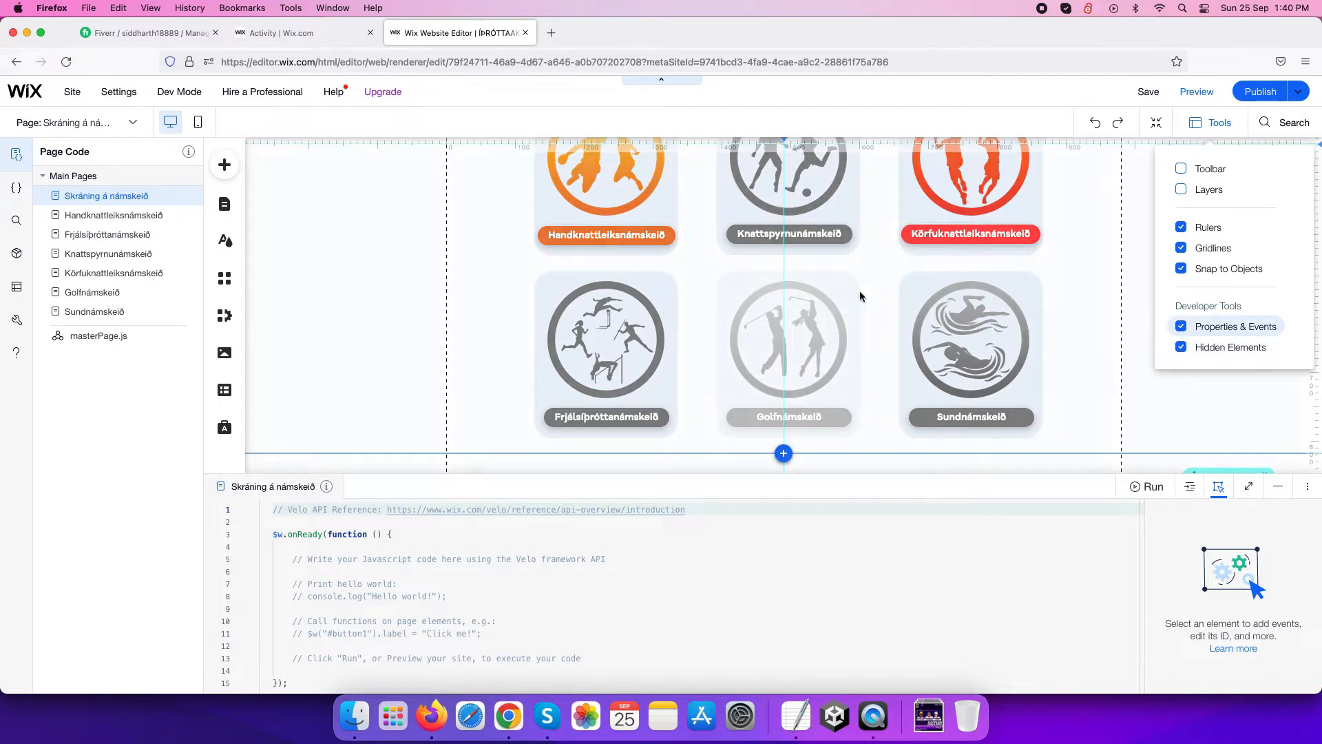
Step: Inspect the golf and swimming course groups, then preview the registration page
left_click(841, 293)
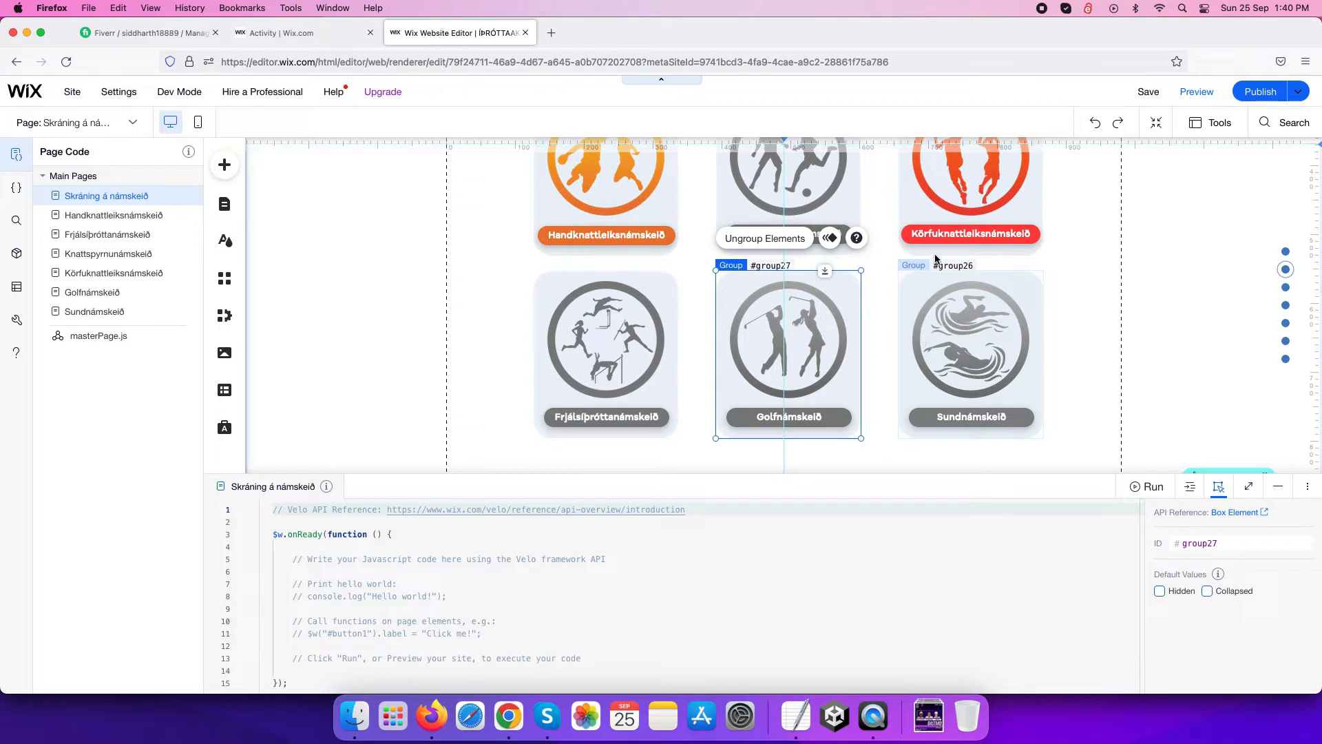
left_click(913, 362)
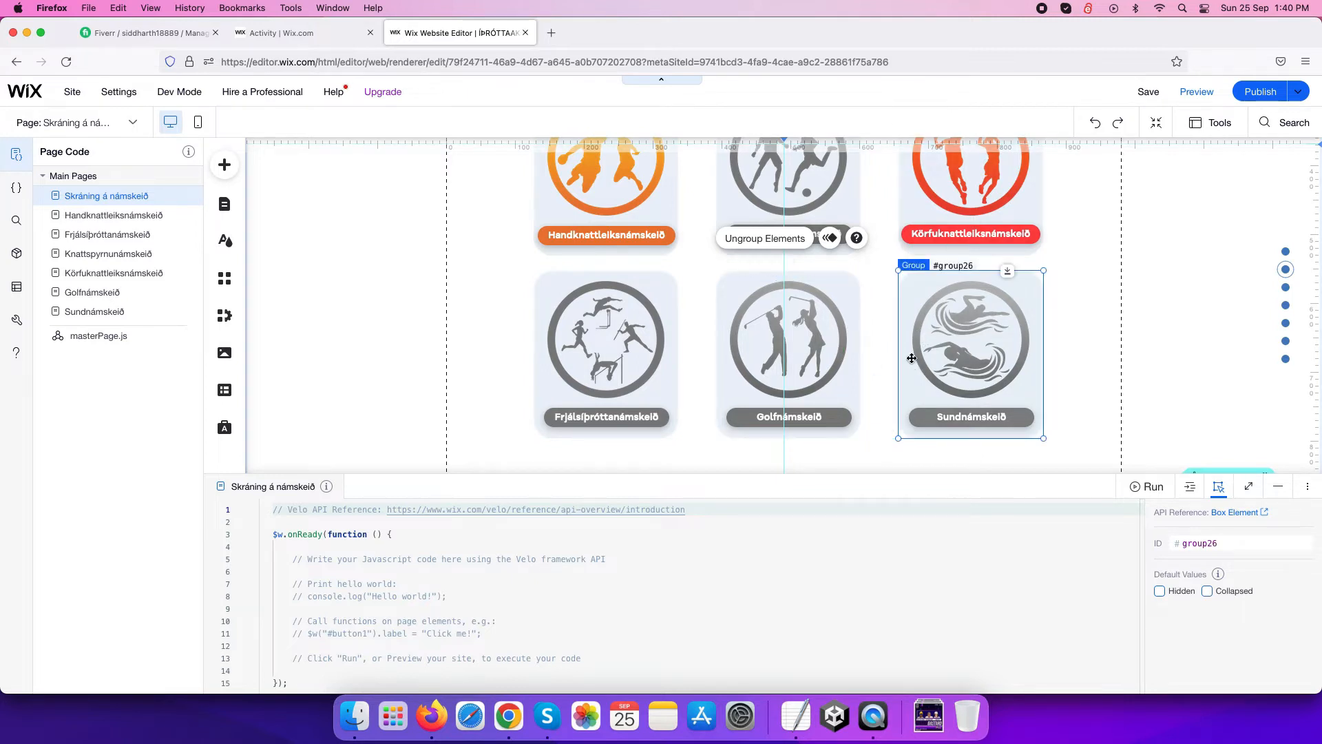
left_click(1196, 92)
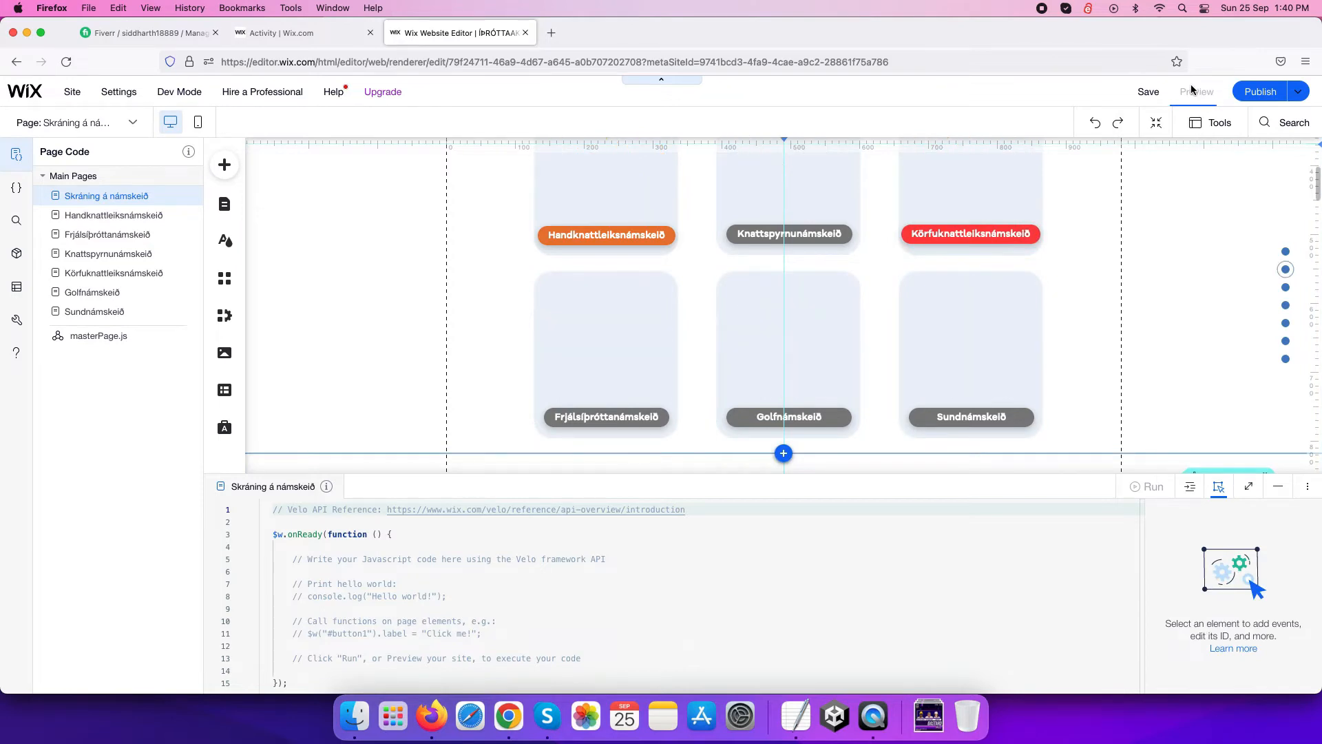
scroll(901, 247, "up", 3)
scroll(902, 253, "up", 1)
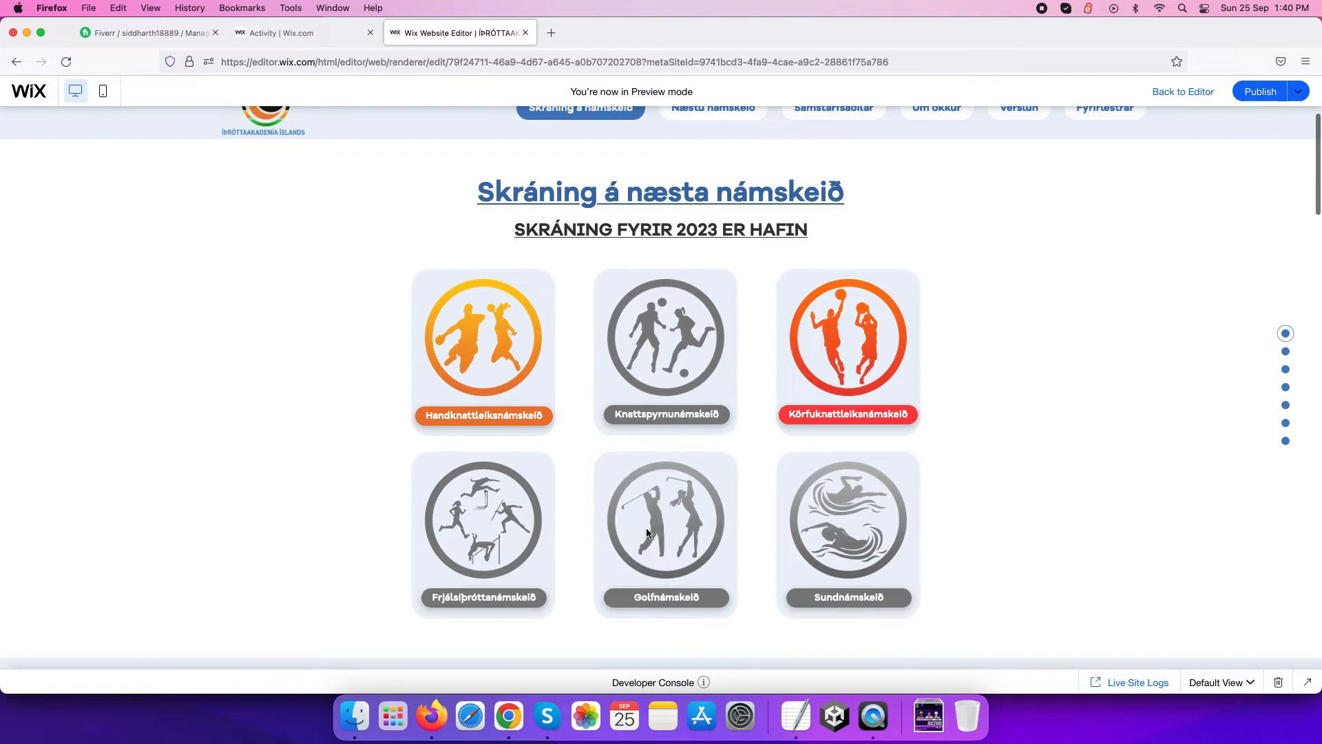
scroll(656, 316, "up", 1)
scroll(658, 367, "down", 3)
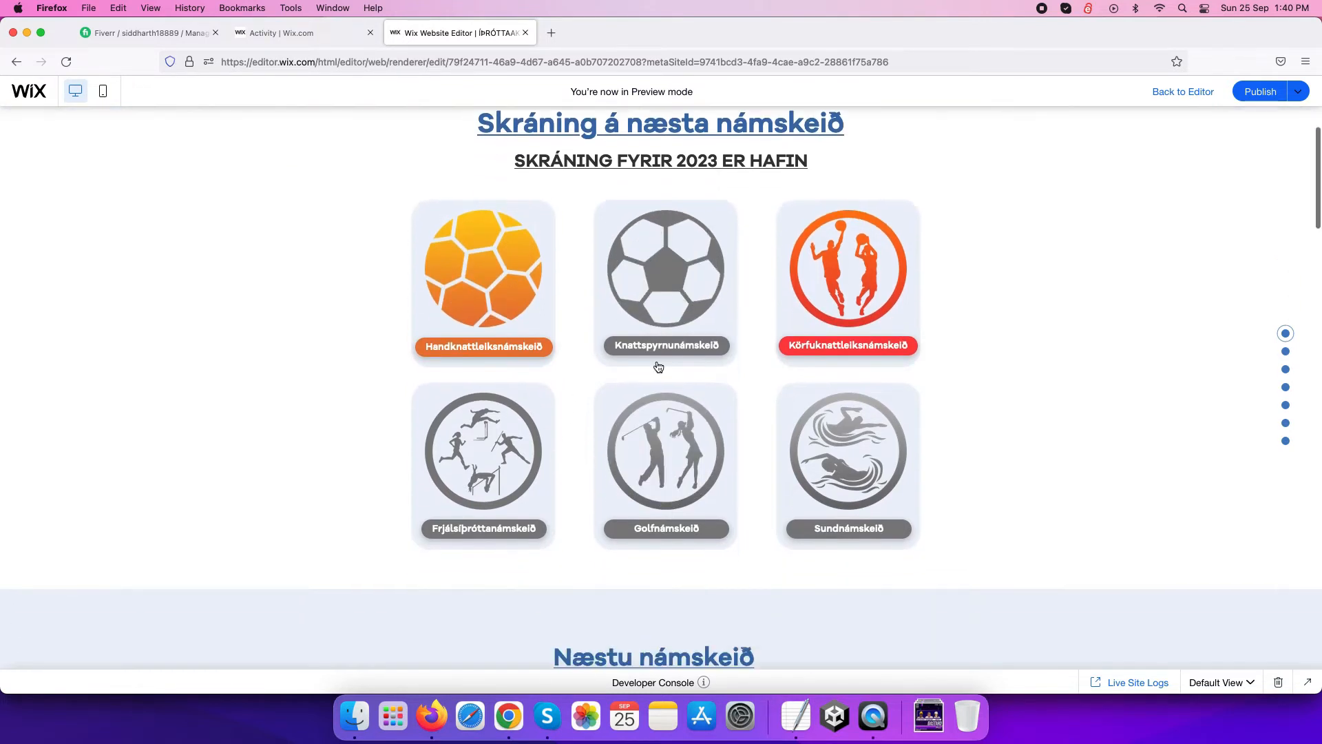
scroll(658, 366, "down", 1)
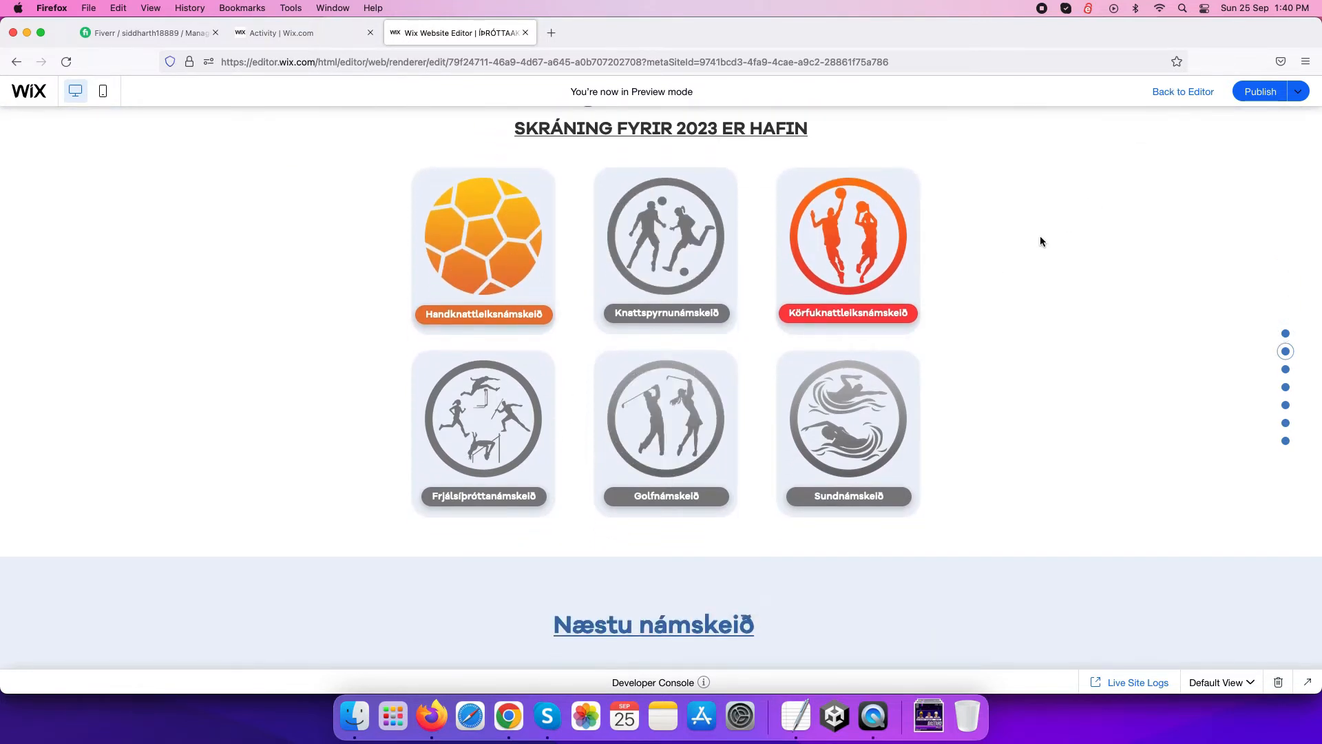
Step: Leave the preview, where the golf card still shows, and return to the editor
key("super+shift+p")
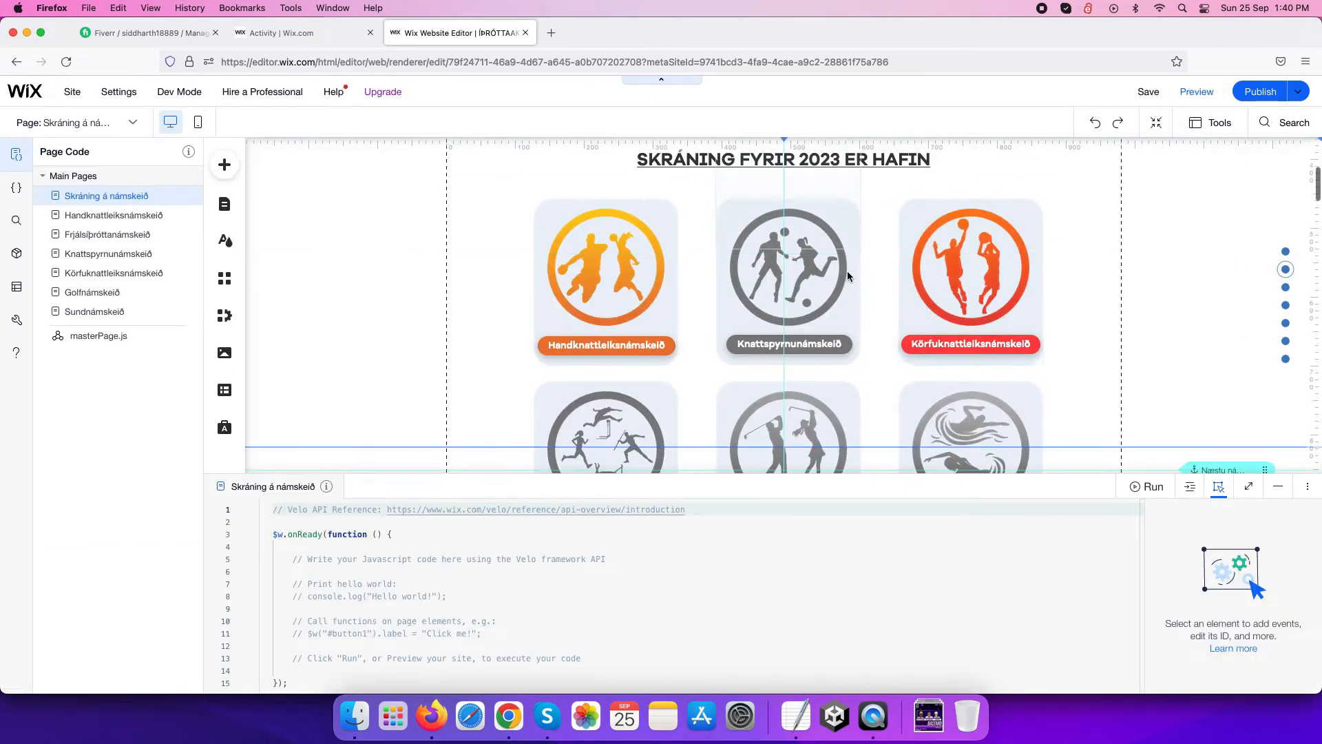
scroll(856, 310, "down", 3)
Step: Step through the golf card's hover box, button and image, then select the outer #group27 group
left_click(807, 321)
left_click(807, 320)
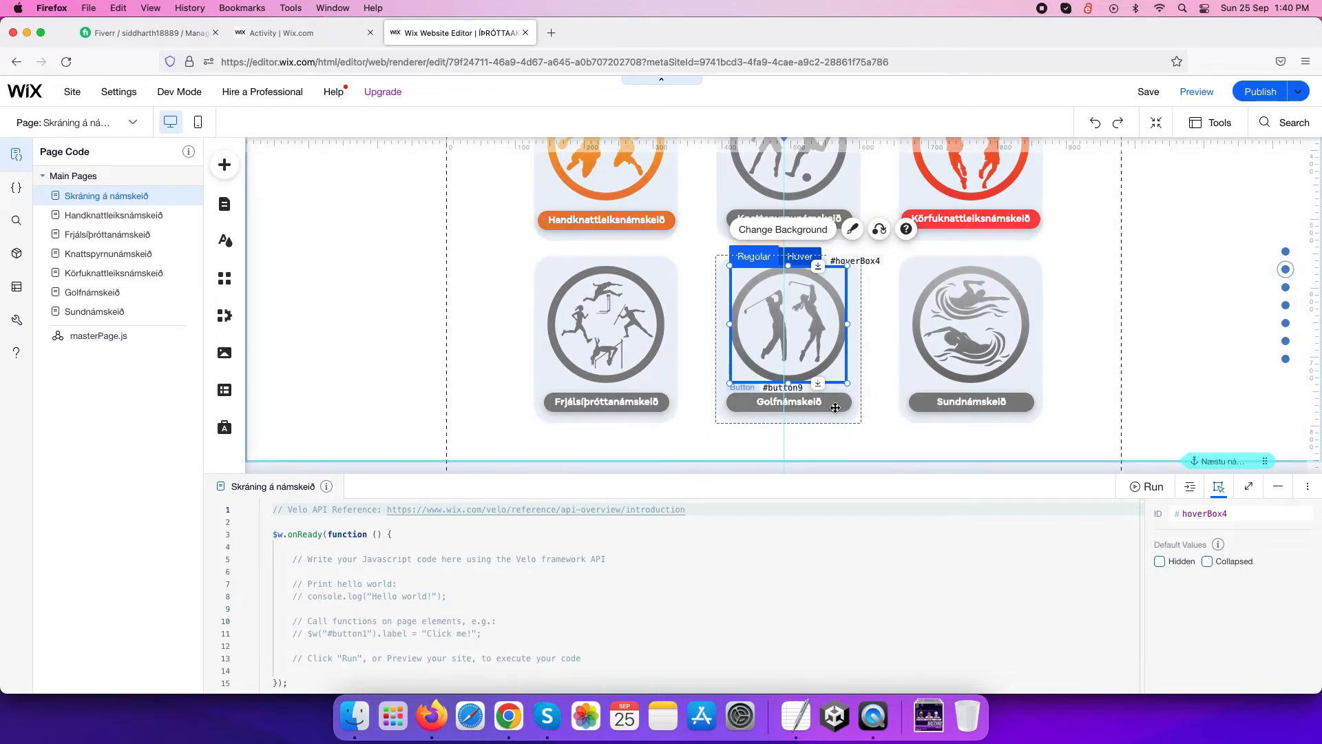
left_click(835, 408)
scroll(1228, 615, "down", 2)
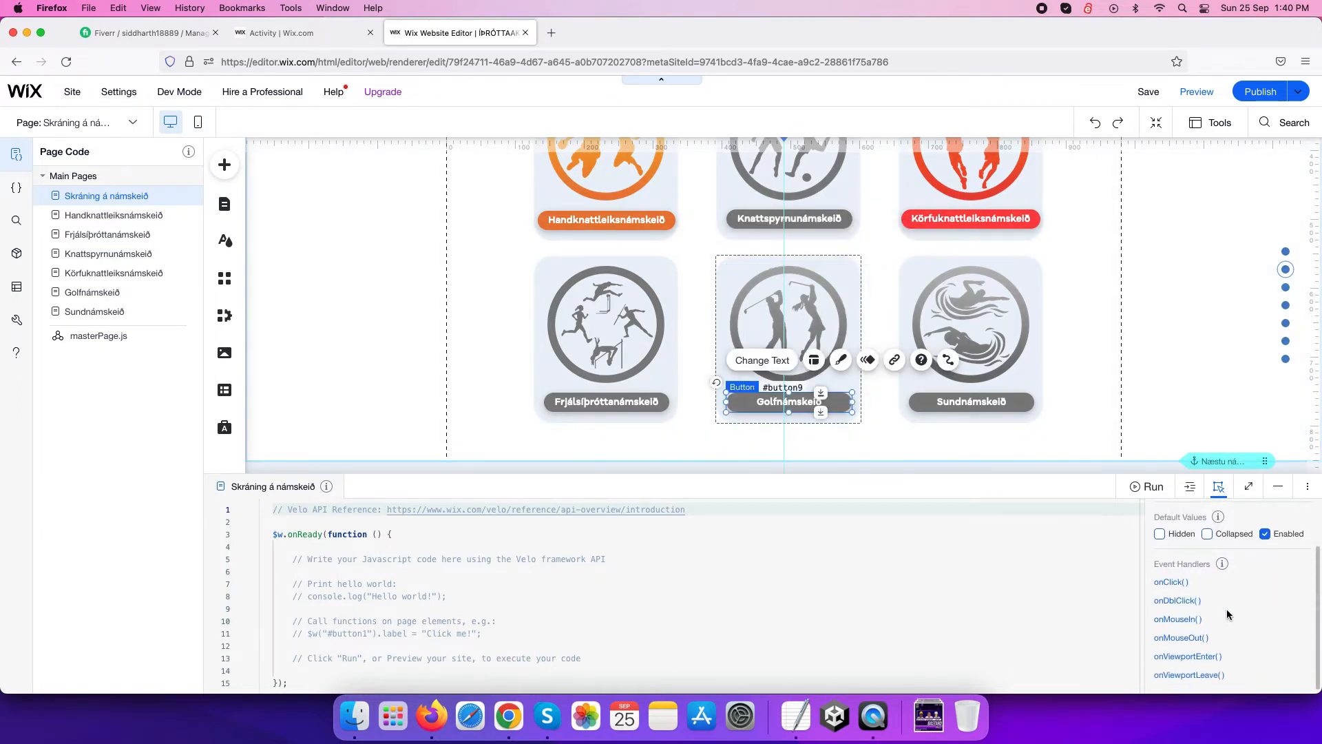
scroll(1217, 641, "up", 2)
scroll(1198, 610, "down", 2)
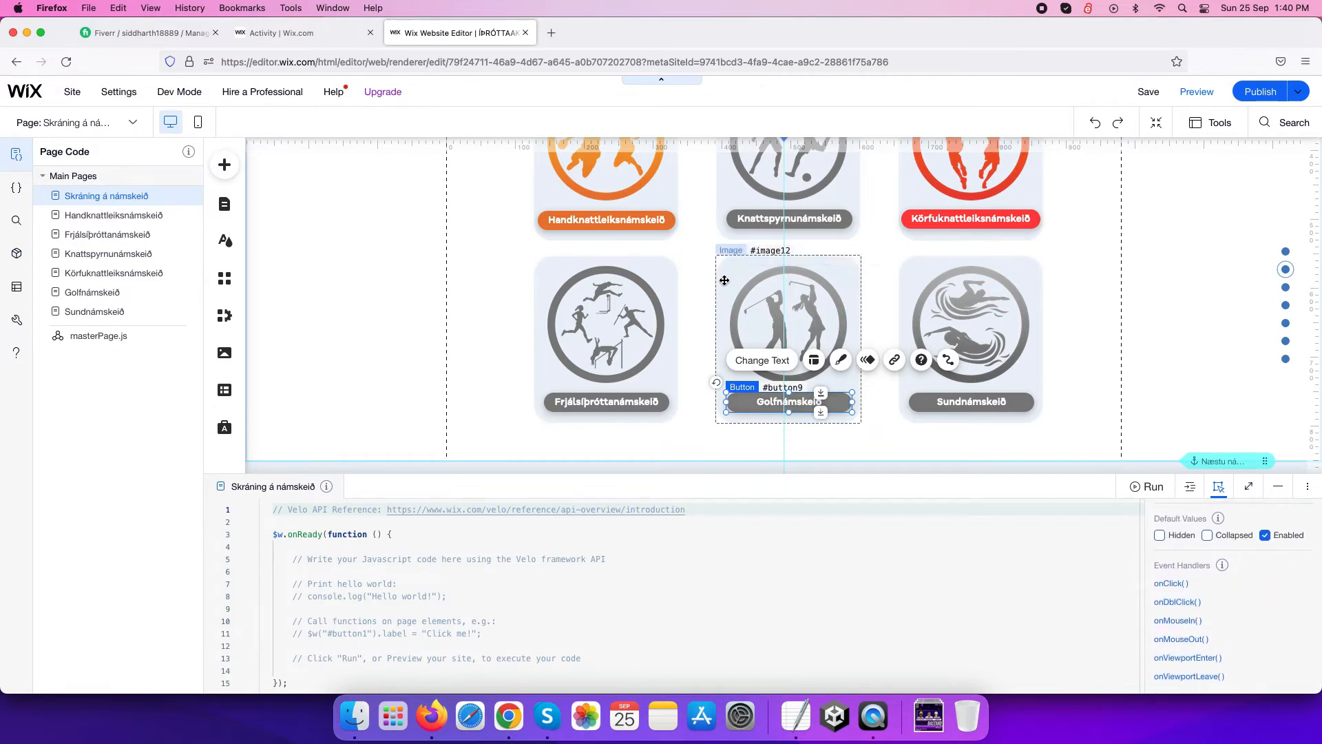
left_click(725, 280)
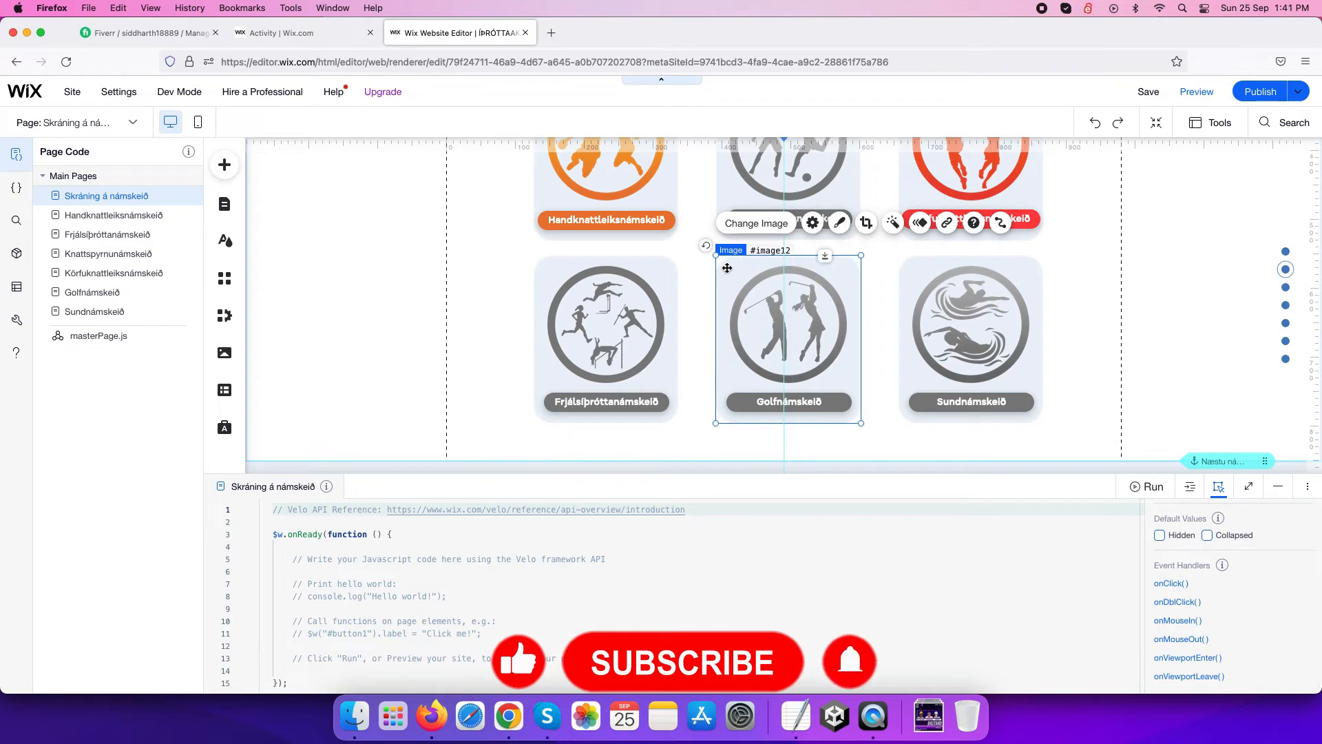
left_click(947, 301)
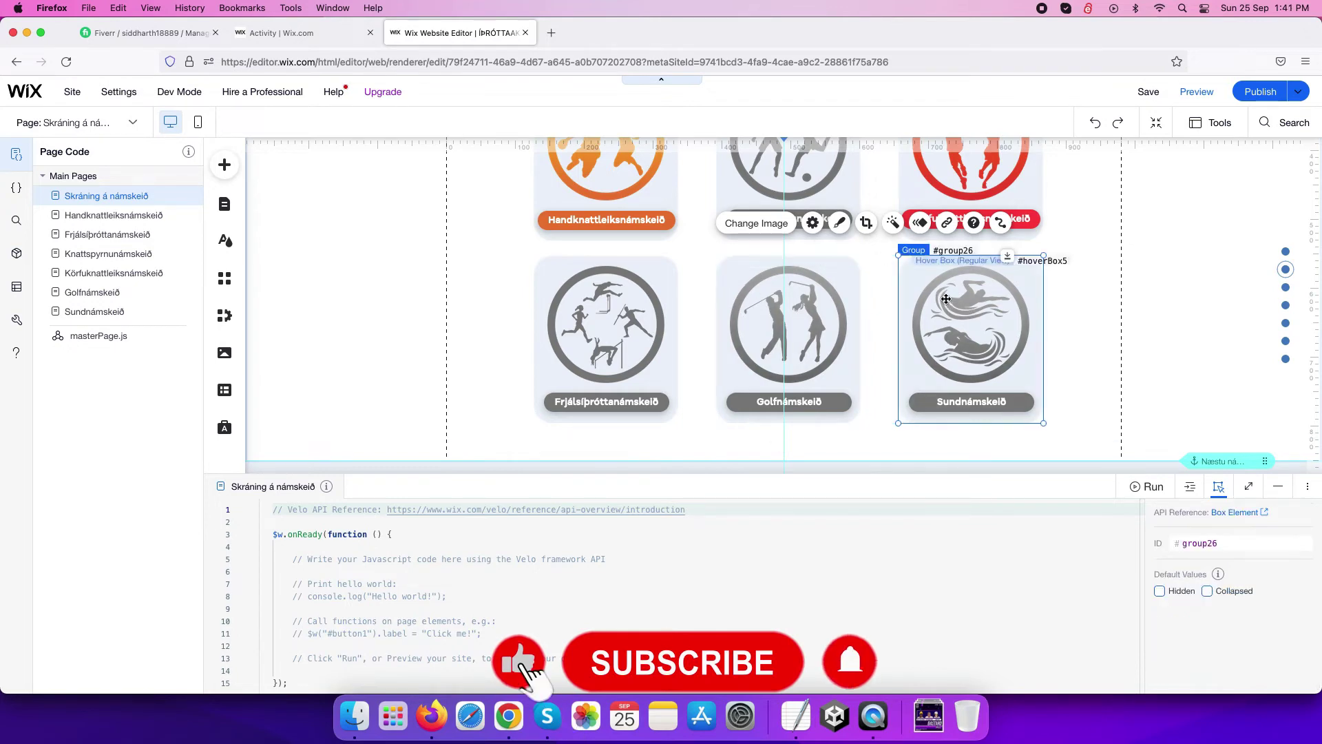
left_click(741, 266)
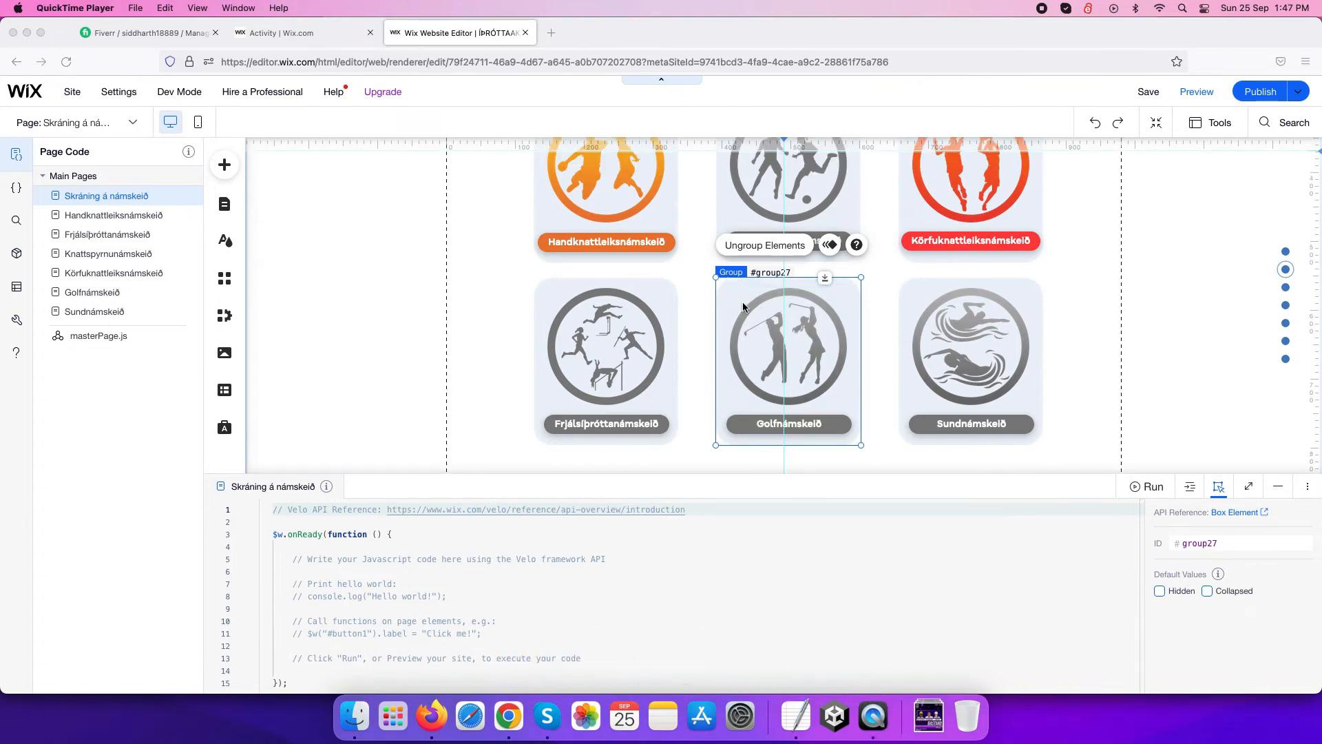
Step: Set #group27 to Hidden by default, then turn off Dev Mode
left_click(1160, 593)
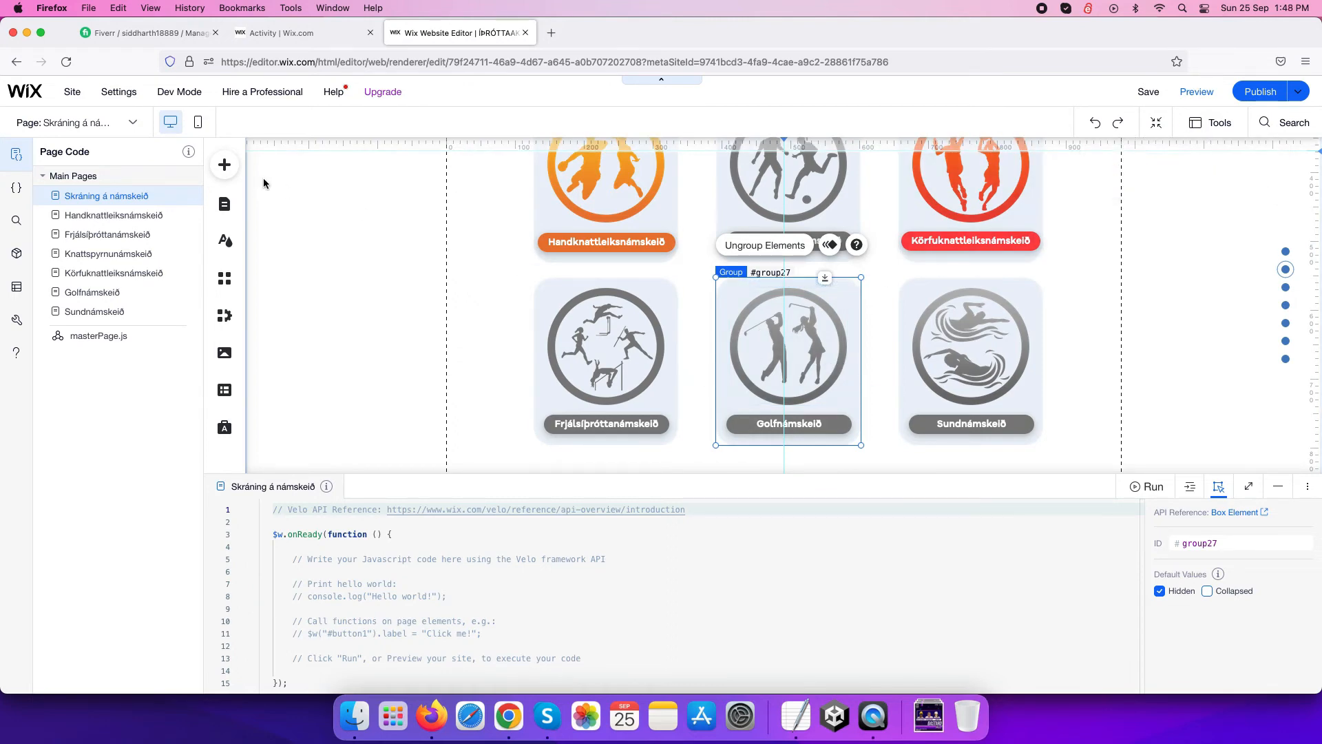
mouse_move(180, 93)
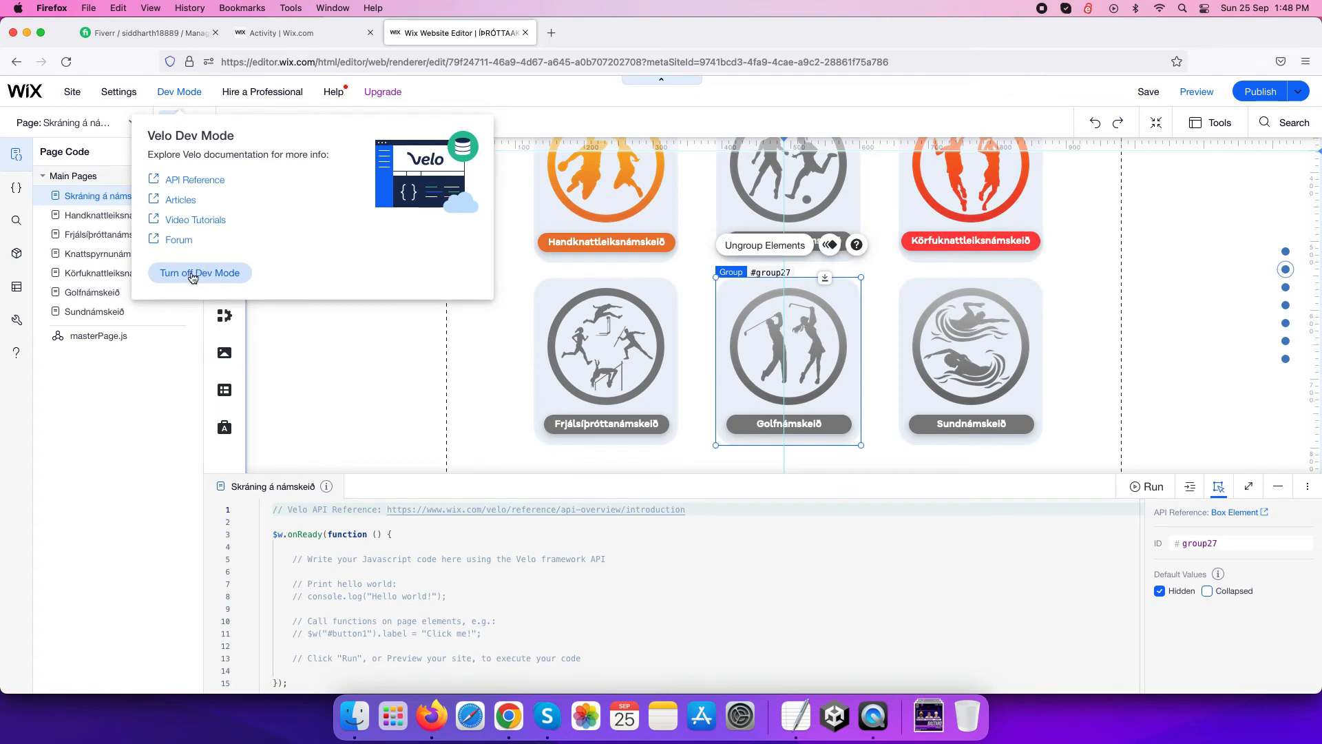
left_click(192, 273)
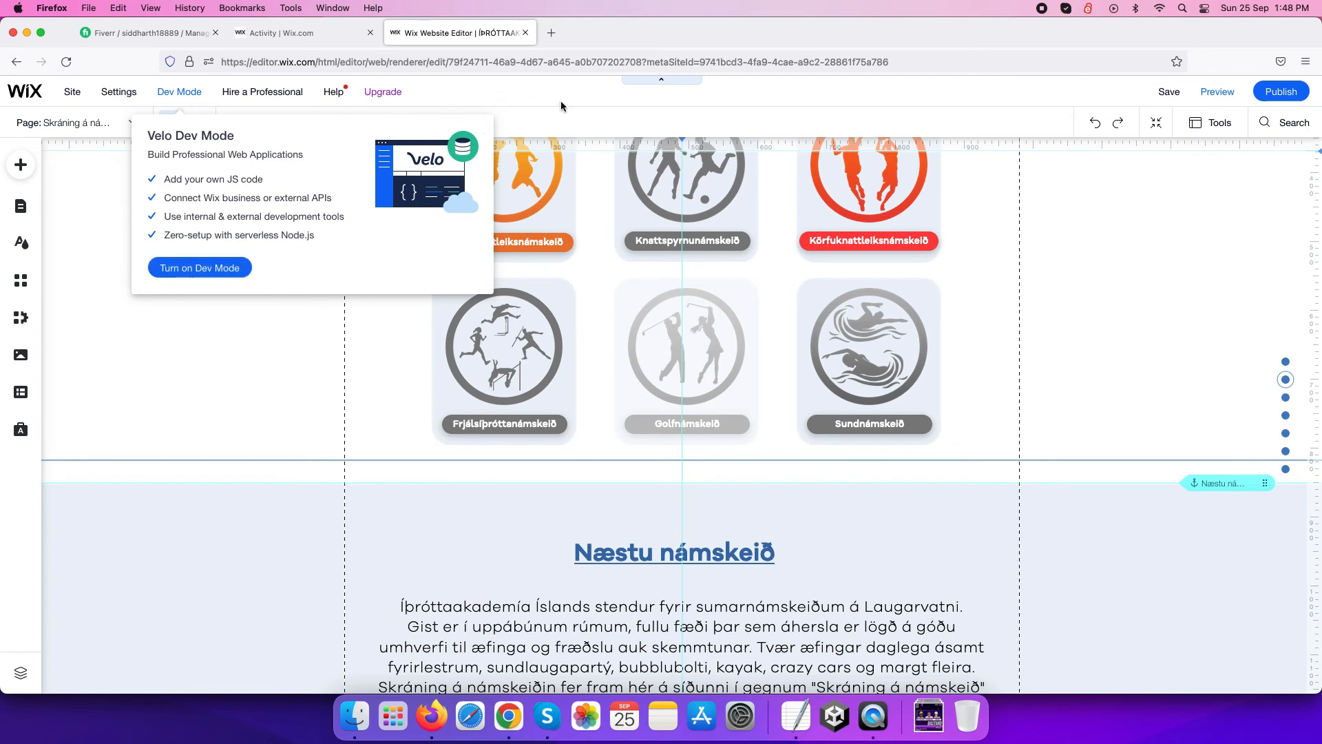
scroll(559, 341, "up", 2)
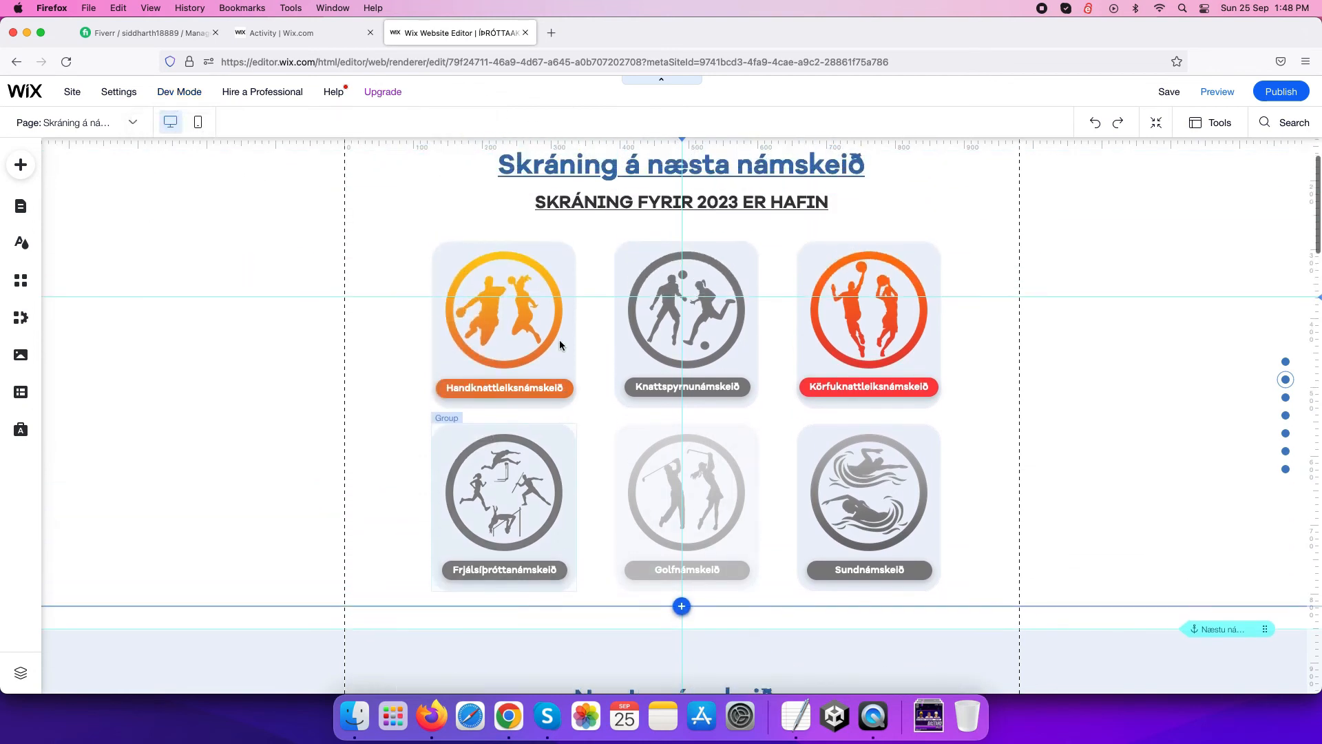
scroll(559, 340, "up", 1)
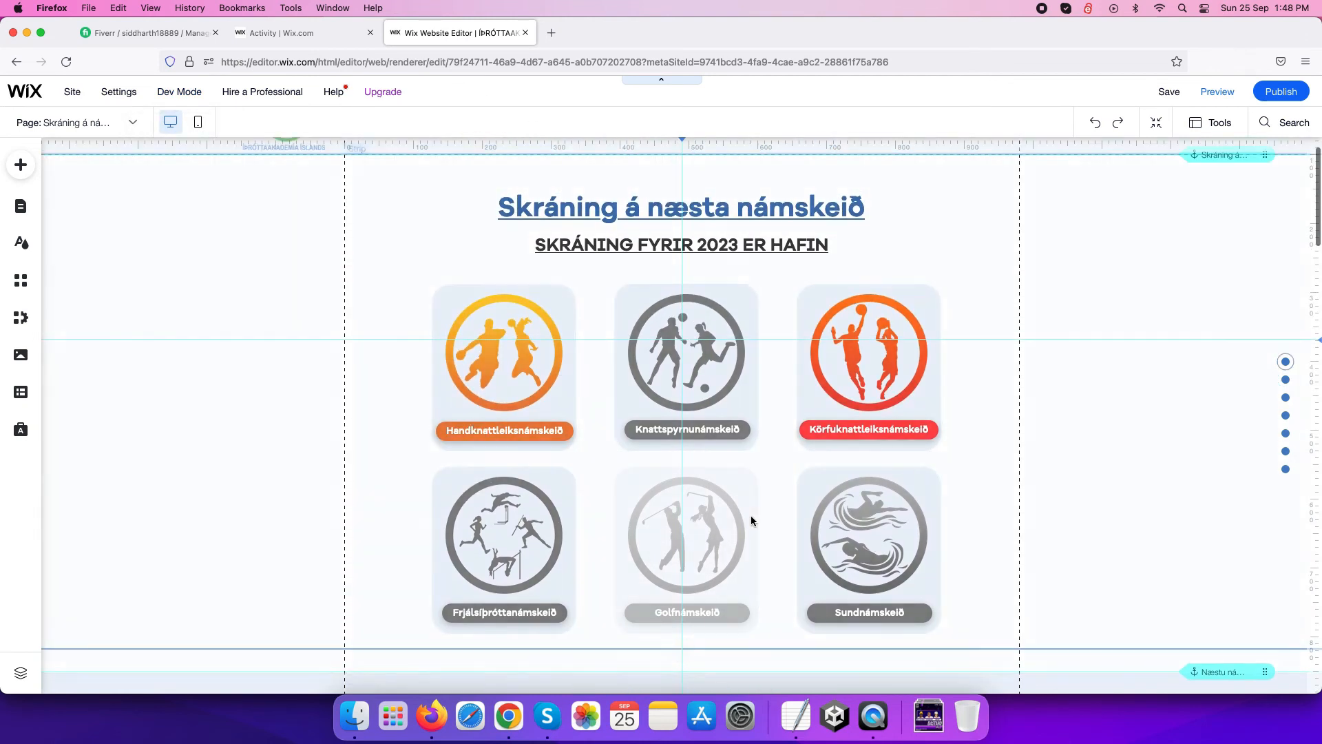
Step: Preview the registration page showing a blank gap where the golf card was
left_click(1226, 94)
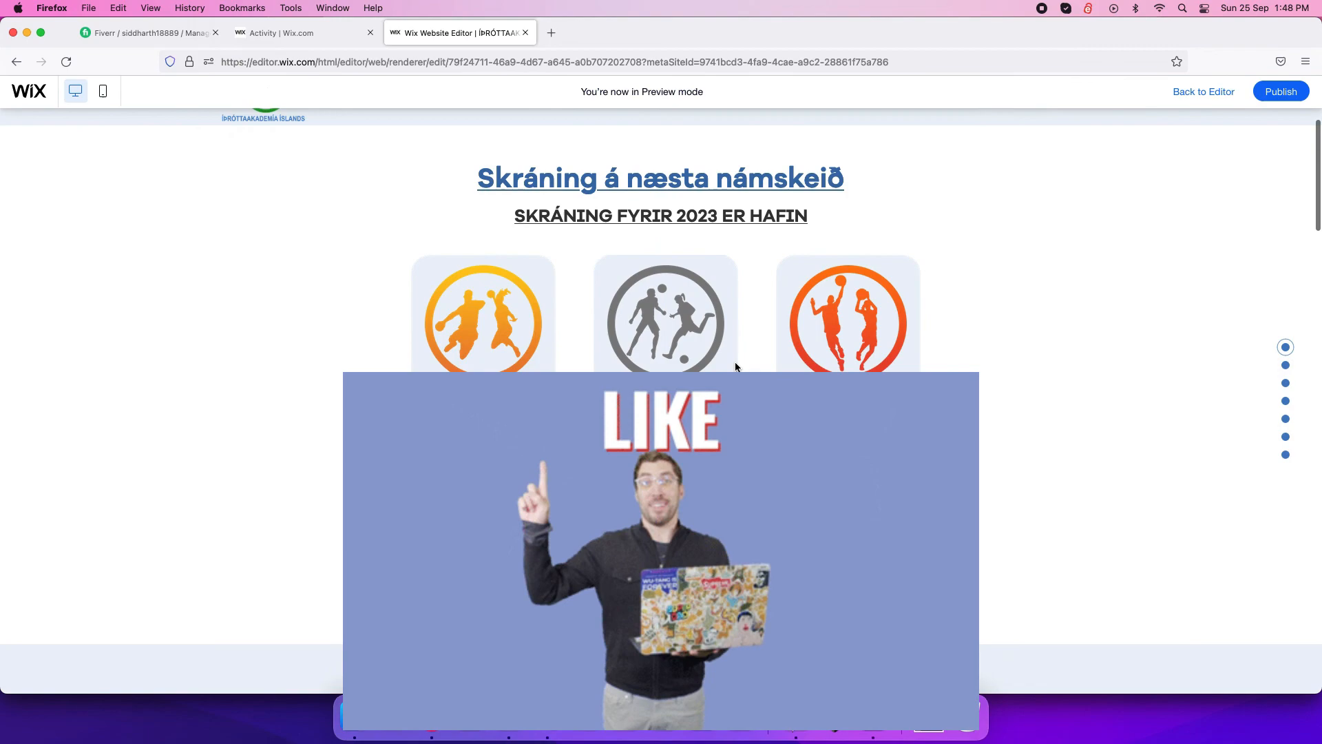
scroll(736, 360, "down", 3)
scroll(735, 361, "down", 3)
scroll(735, 360, "up", 10)
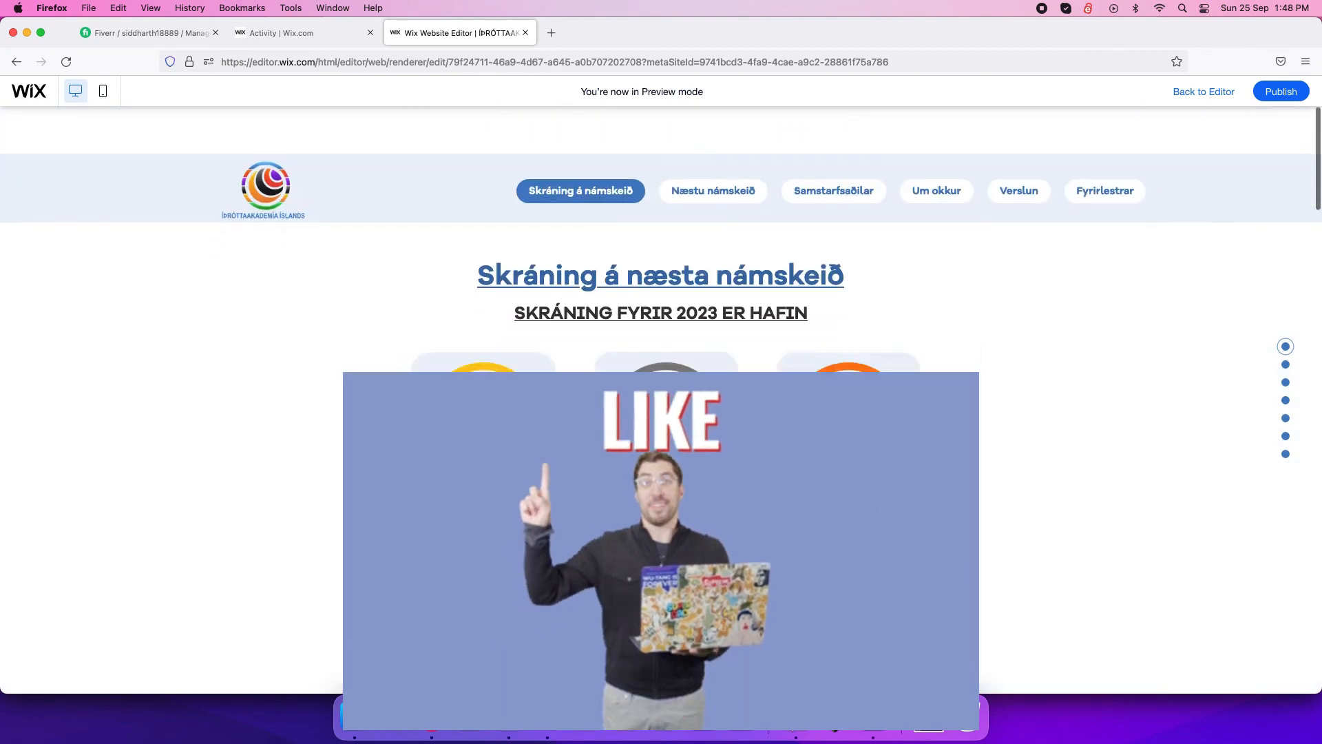
scroll(735, 360, "down", 1)
scroll(735, 361, "down", 3)
scroll(695, 565, "down", 4)
scroll(696, 565, "up", 10)
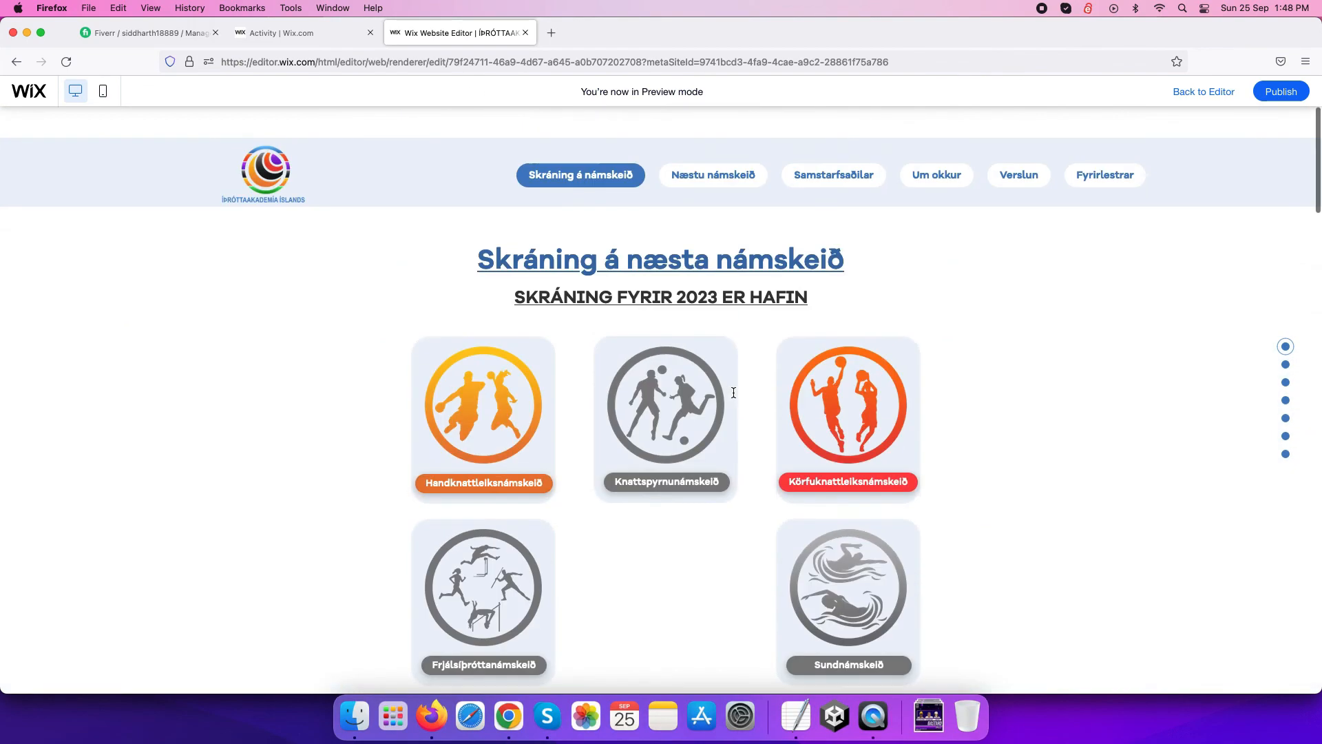